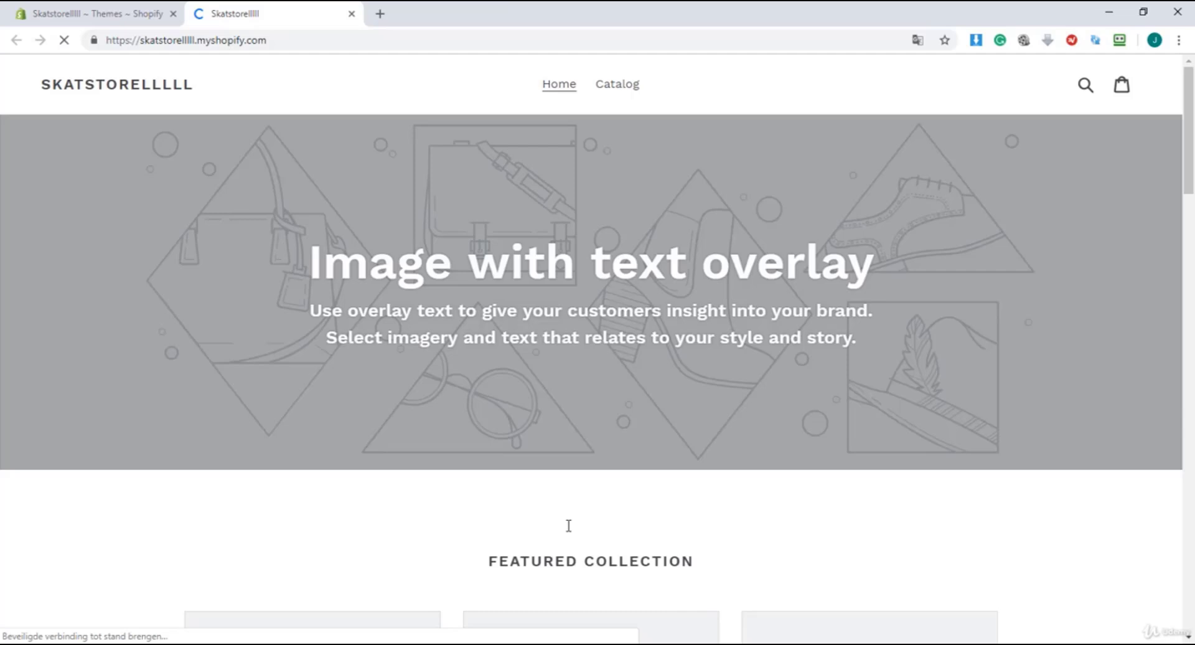
- Scroll down the Debut storefront home page and back up to review its sections
scroll(592, 323, "down", 1)
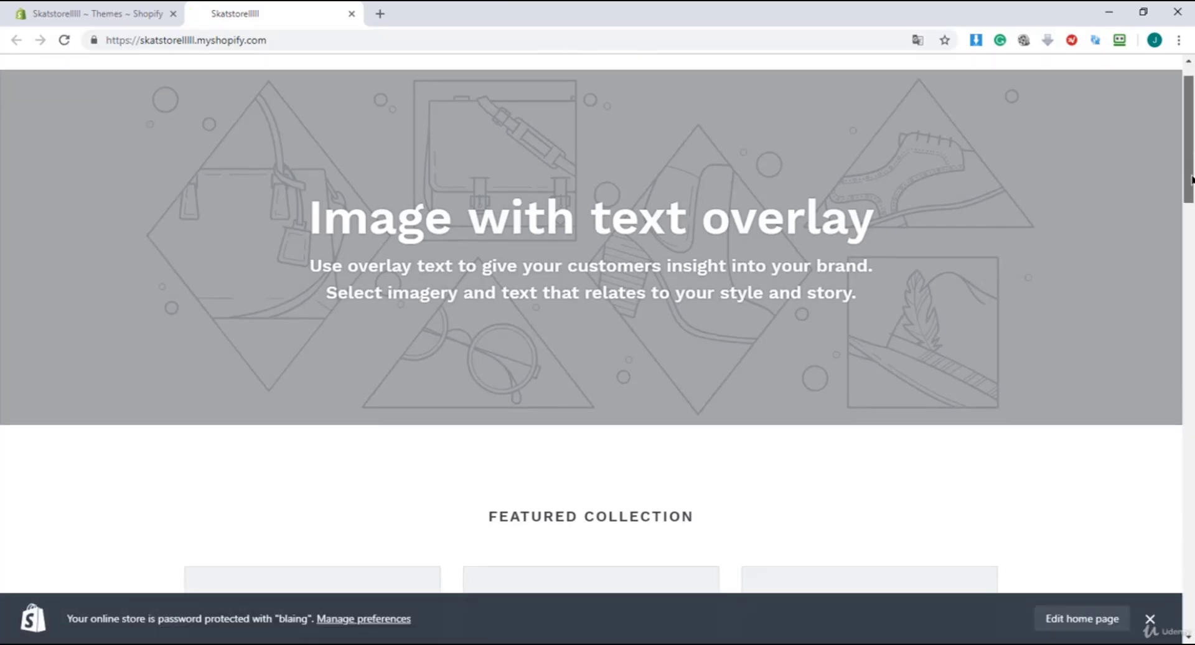
scroll(592, 322, "down", 3)
scroll(591, 323, "down", 1)
scroll(591, 323, "down", 1)
scroll(591, 322, "down", 1)
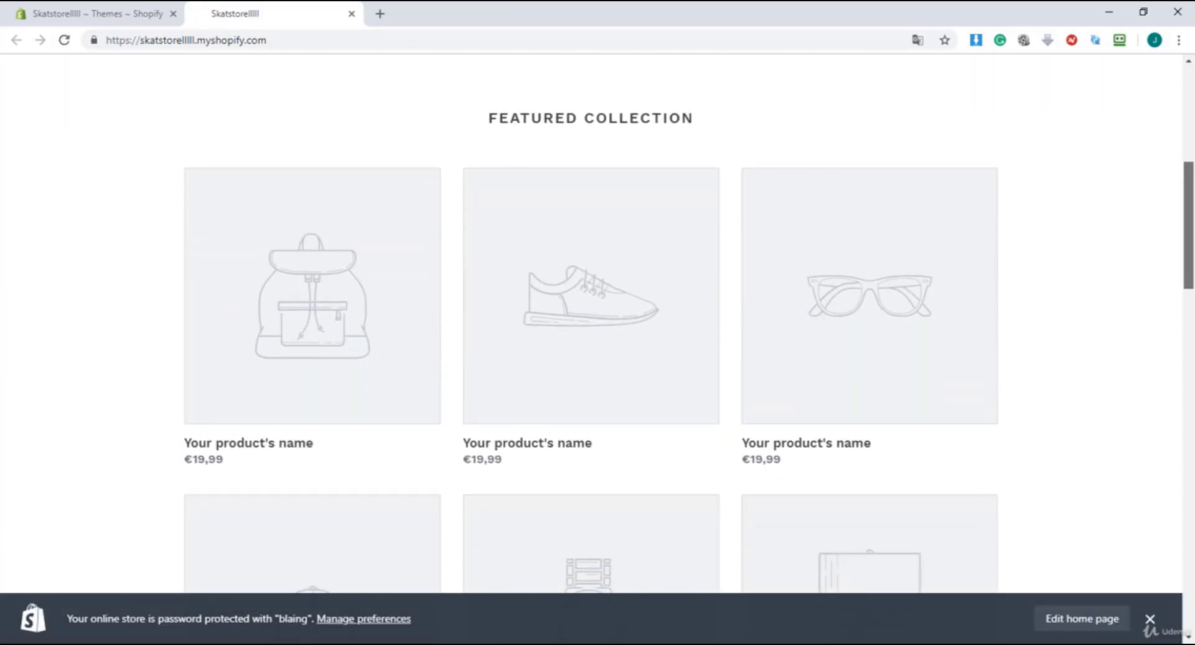
scroll(591, 323, "down", 2)
scroll(592, 322, "down", 2)
scroll(592, 323, "down", 2)
scroll(592, 322, "down", 4)
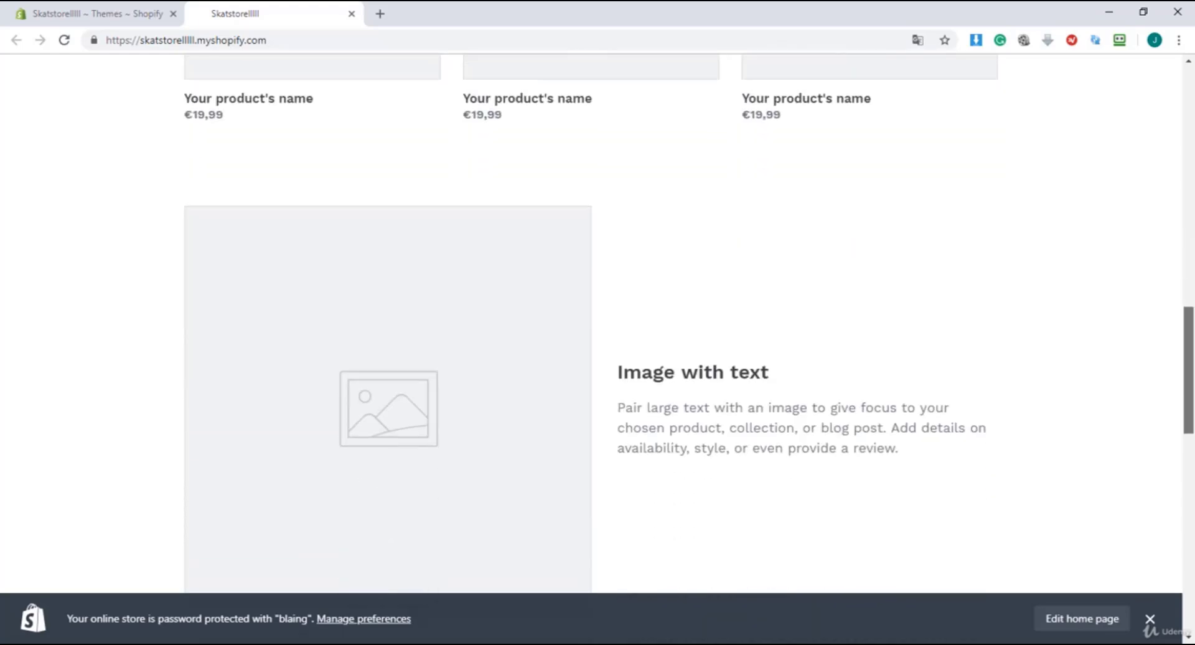
scroll(592, 322, "down", 2)
scroll(591, 323, "down", 4)
scroll(591, 323, "down", 2)
scroll(592, 323, "down", 3)
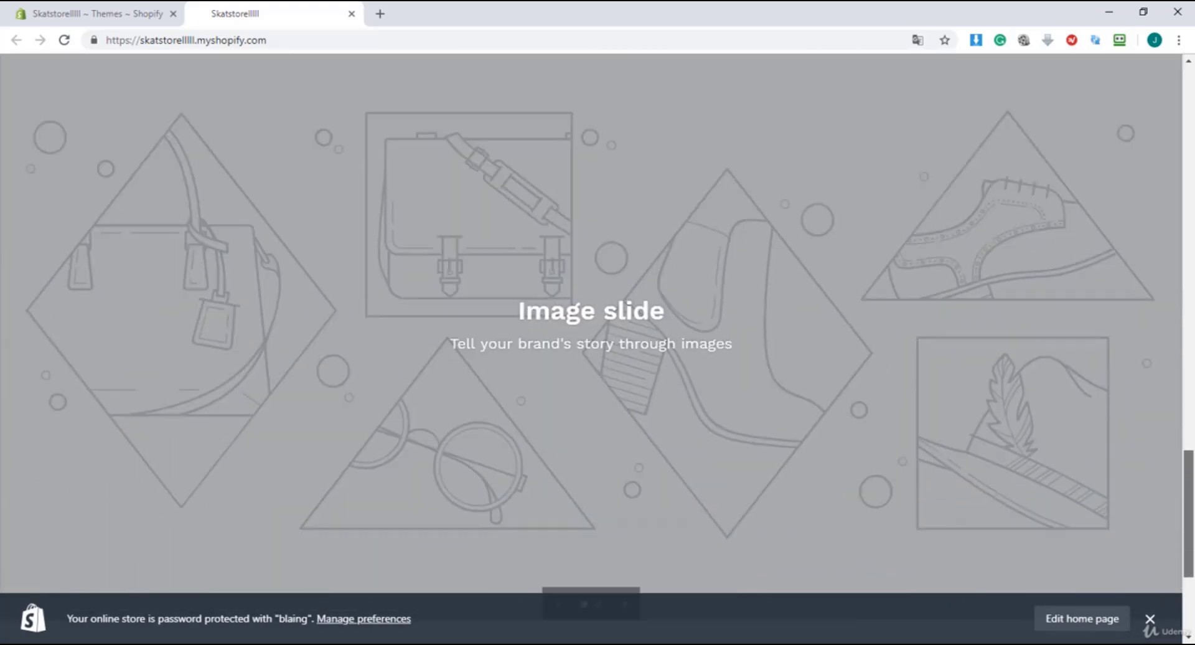
scroll(591, 323, "down", 2)
scroll(592, 323, "up", 4)
scroll(592, 322, "up", 4)
scroll(1183, 395, "up", 5)
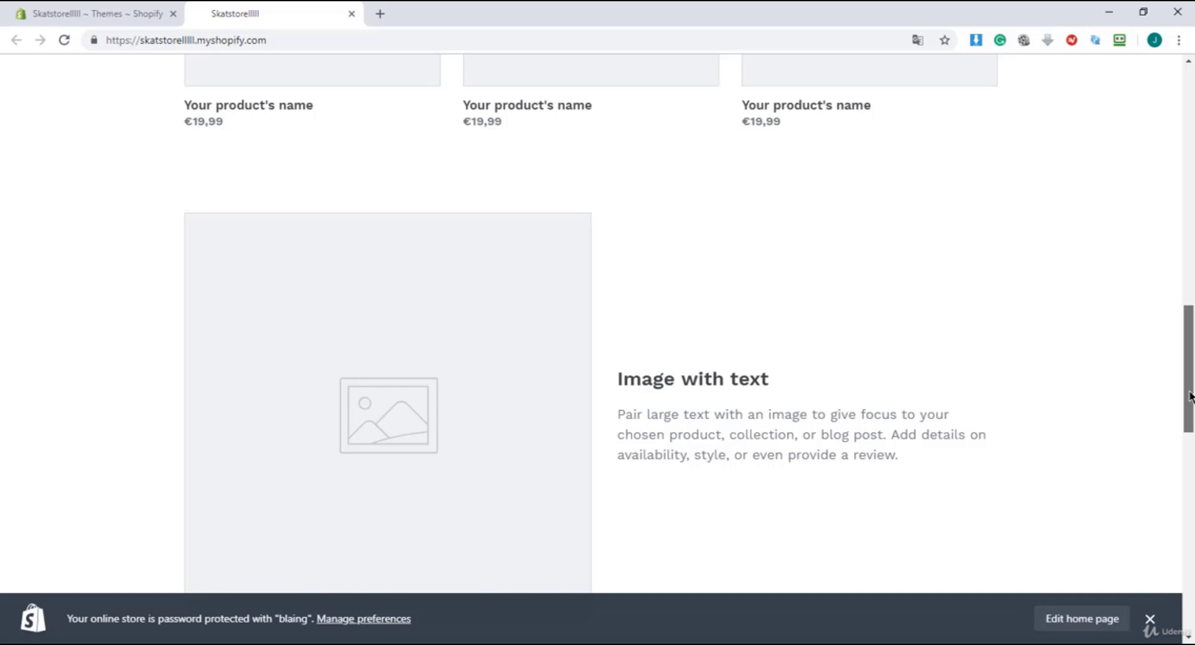
scroll(1186, 347, "up", 4)
scroll(1177, 301, "up", 3)
scroll(1166, 261, "up", 4)
scroll(1167, 262, "up", 3)
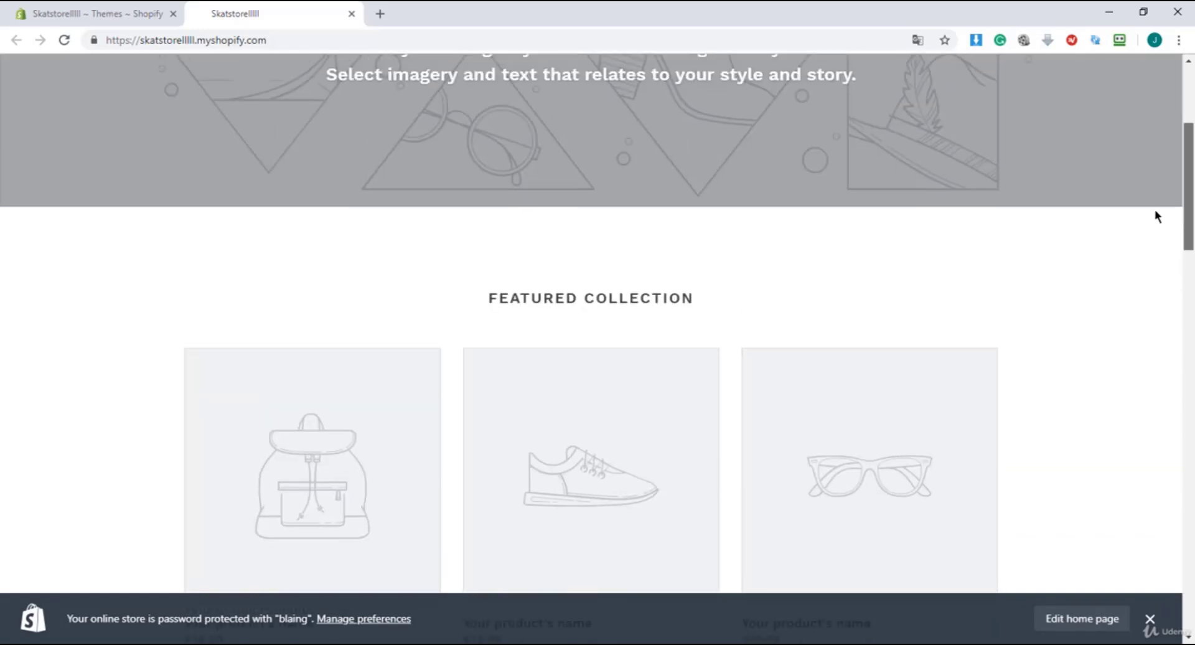
scroll(1156, 209, "up", 5)
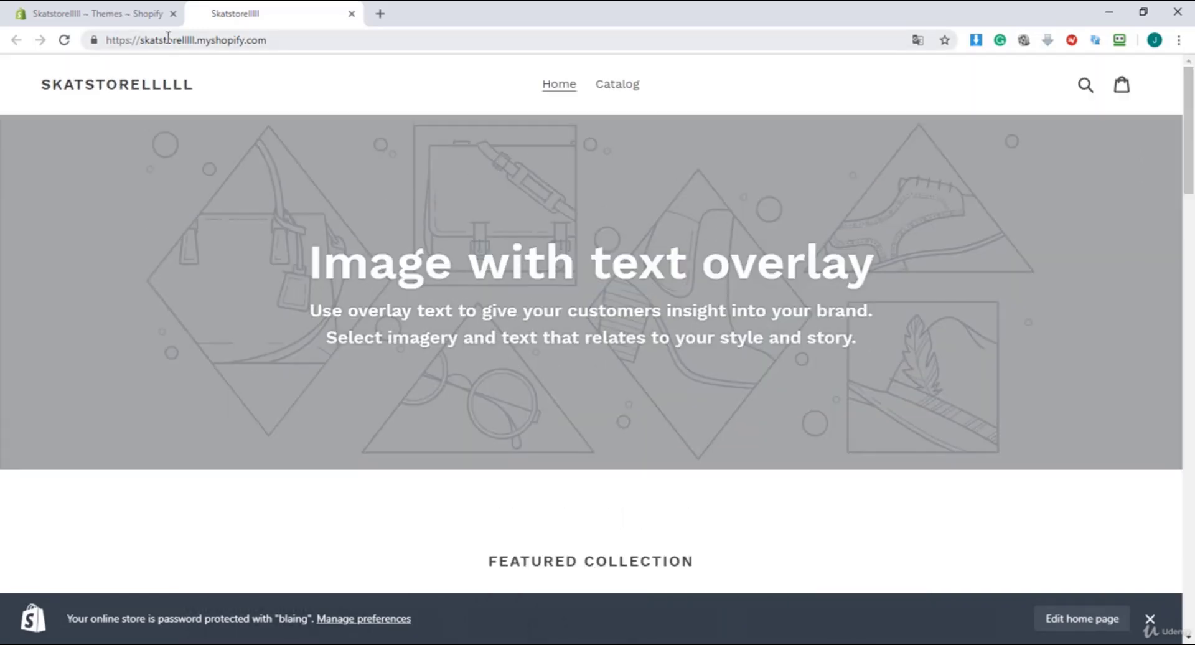
- From the admin Themes page, choose Fashe.zip as the file in the Upload theme dialog
left_click(142, 17)
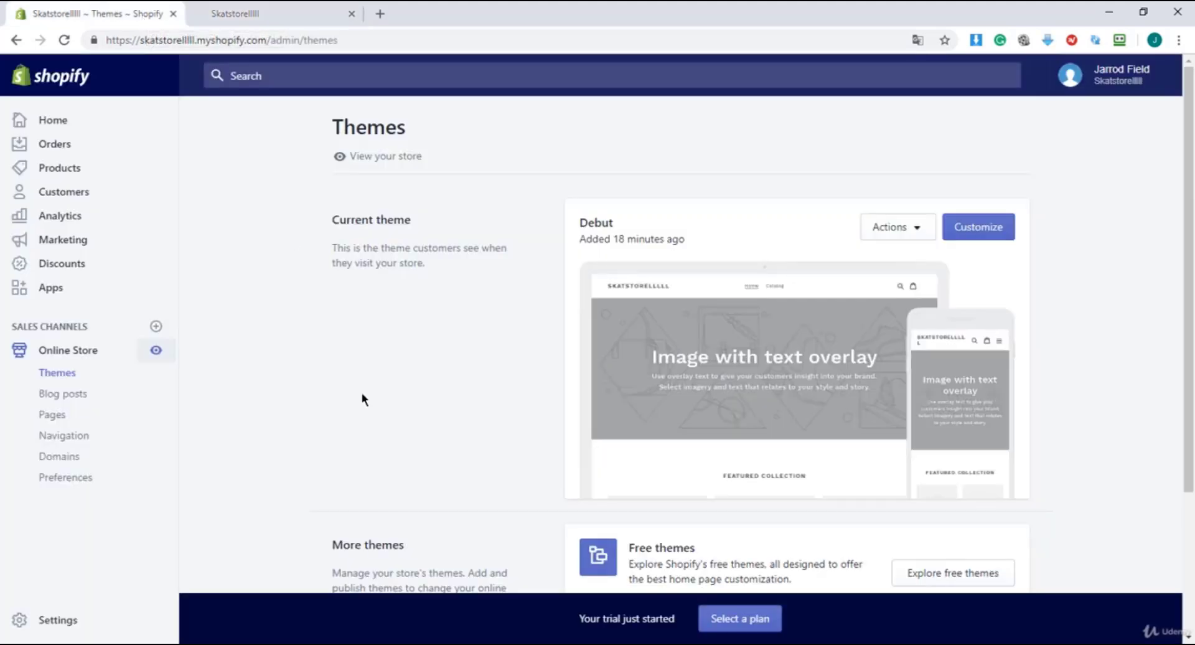
scroll(397, 417, "down", 2)
left_click(387, 485)
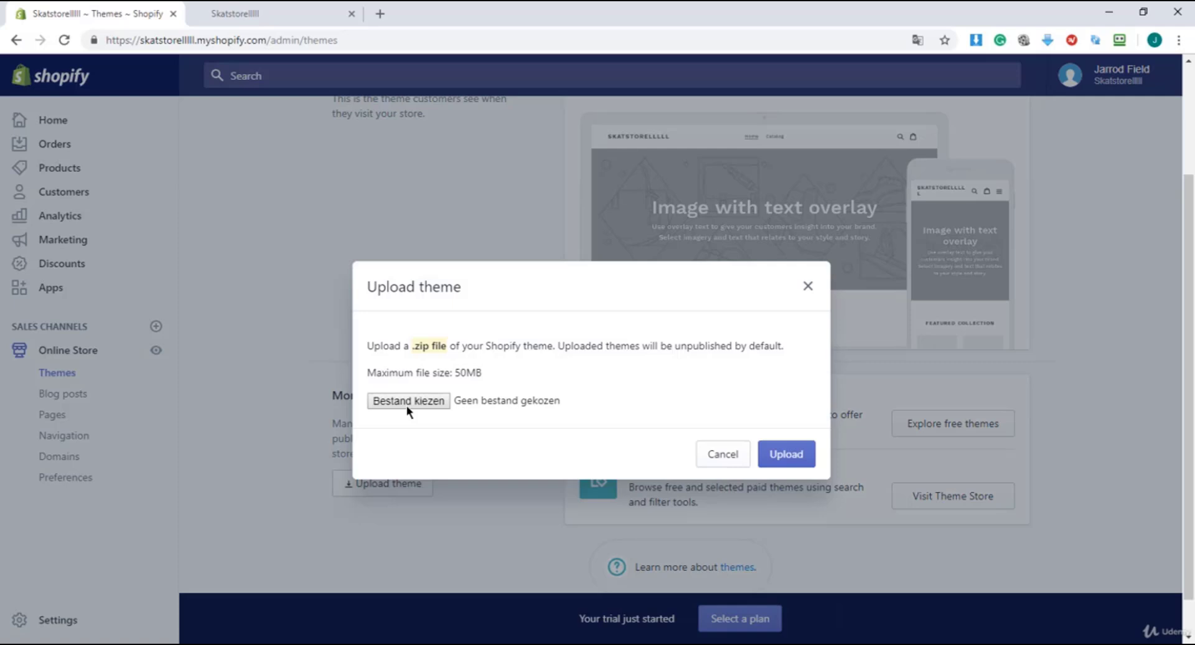
left_click(408, 402)
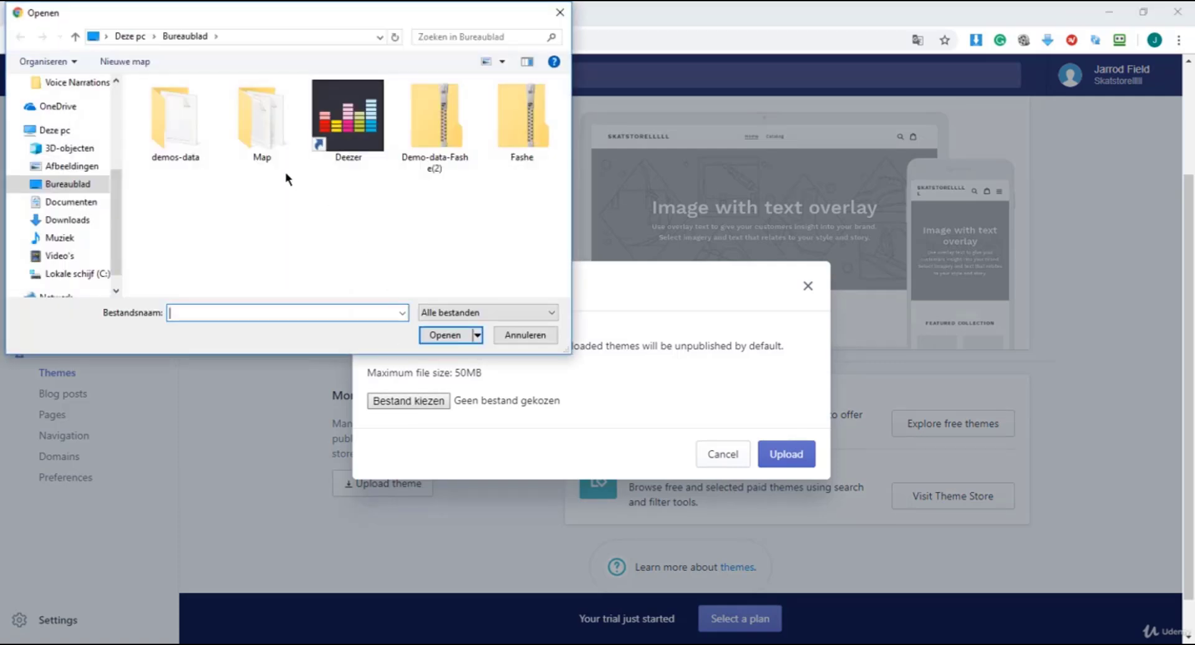
left_click(500, 156)
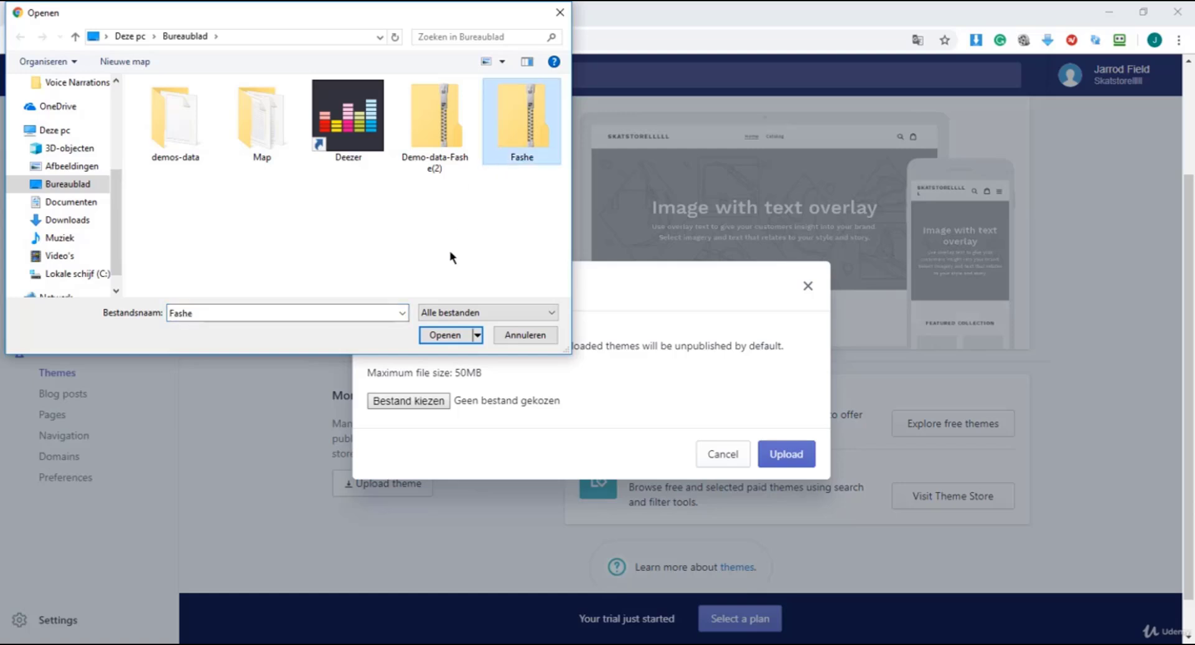
left_click(456, 340)
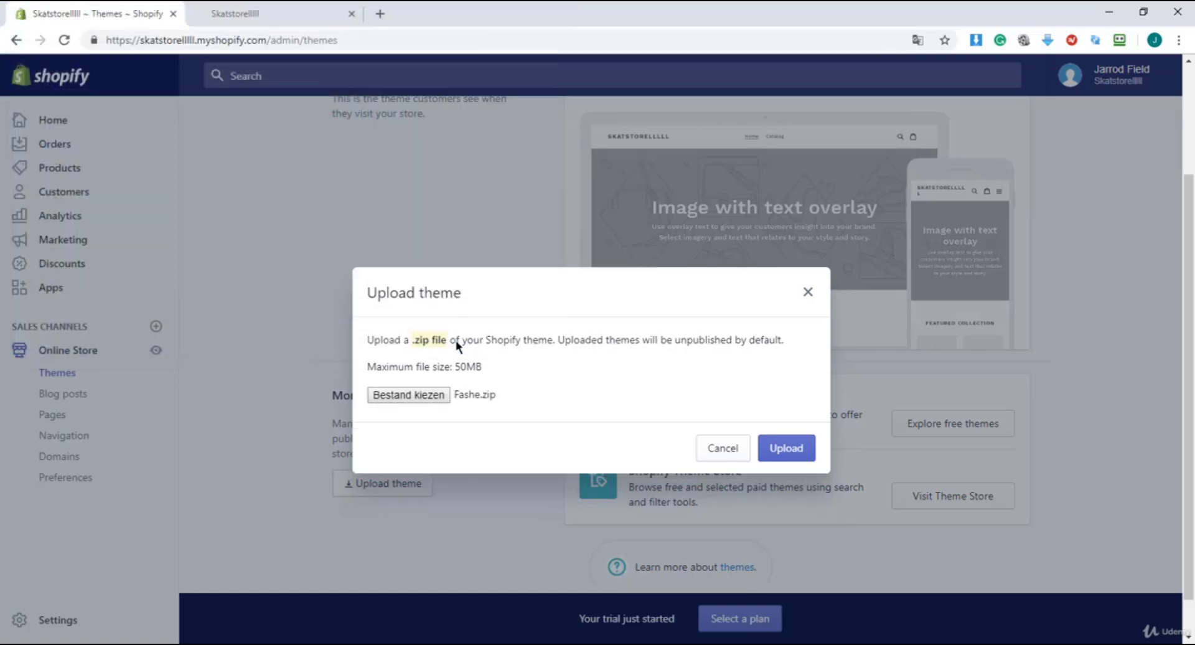
- Upload Fashe.zip so the Fashe theme appears under More themes
left_click(779, 448)
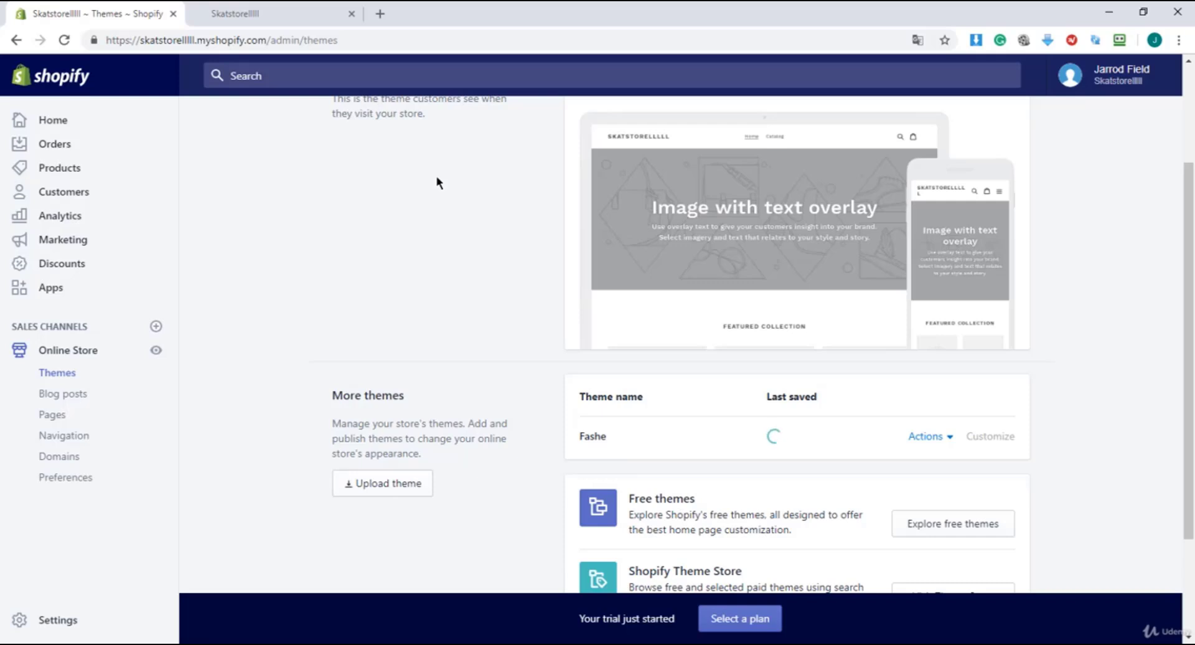
- Publish the Fashe theme, confirming it replaces Debut
left_click(929, 444)
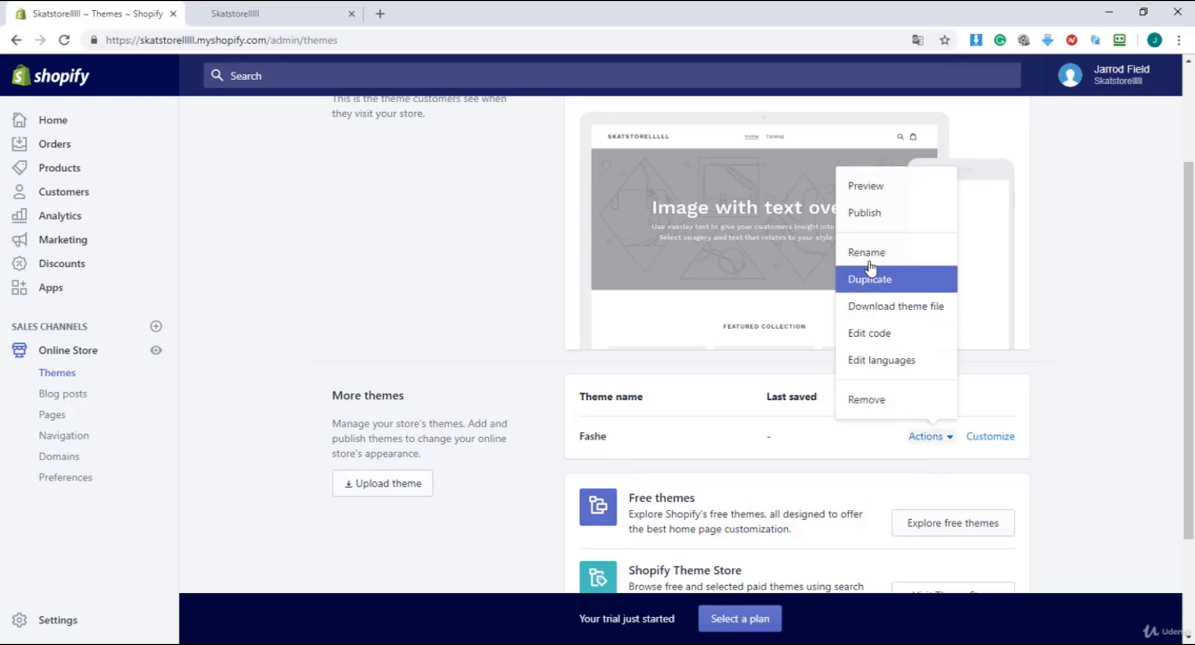
left_click(864, 214)
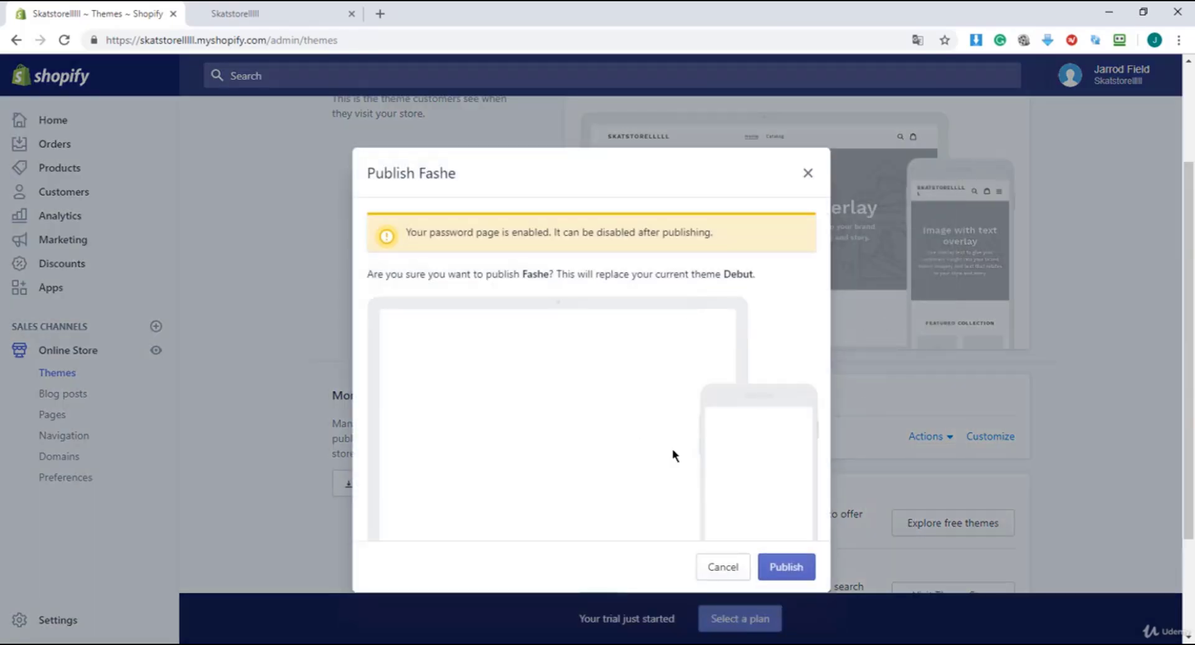
left_click(786, 566)
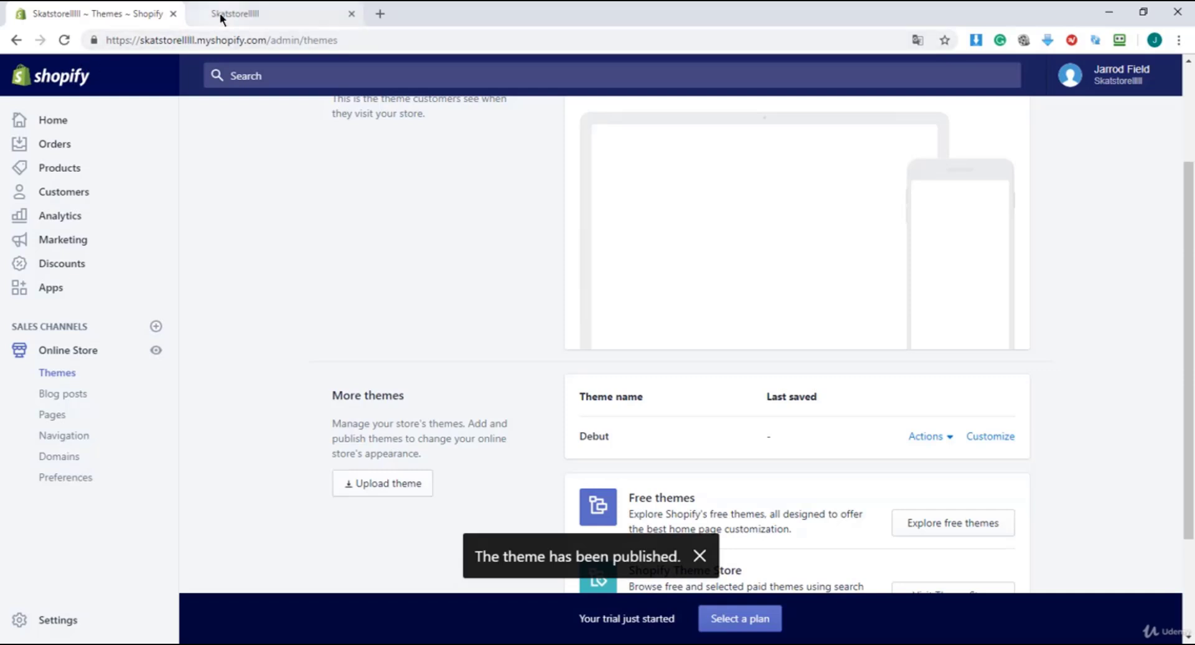
- Reload the storefront and scroll through the new Fashe home page layout
left_click(219, 13)
left_click(221, 37)
key("Return")
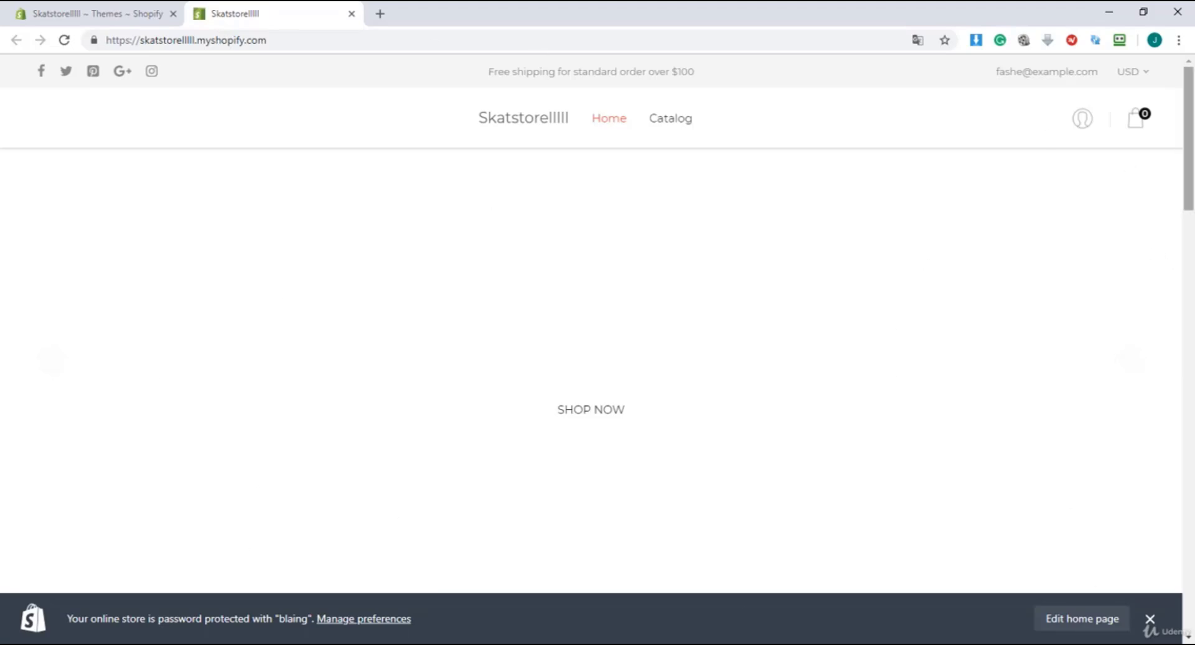
scroll(1169, 260, "down", 3)
scroll(1169, 260, "down", 5)
scroll(1170, 260, "down", 3)
scroll(1169, 260, "down", 5)
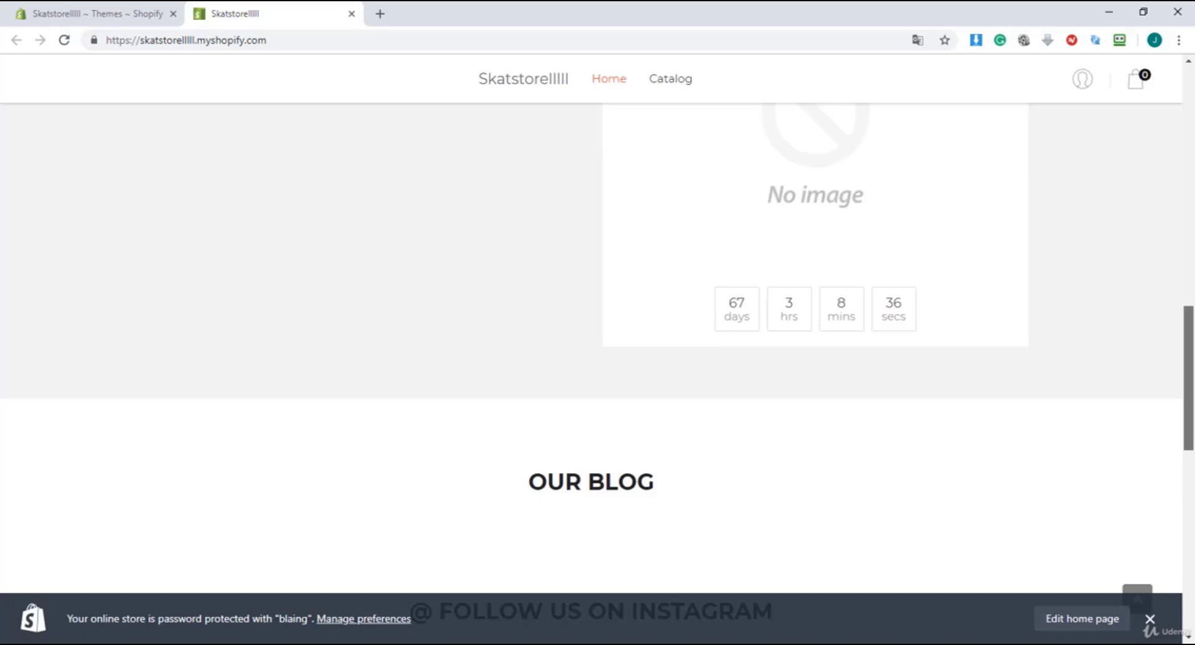
scroll(1169, 261, "down", 6)
scroll(1169, 260, "down", 3)
scroll(1178, 268, "up", 2)
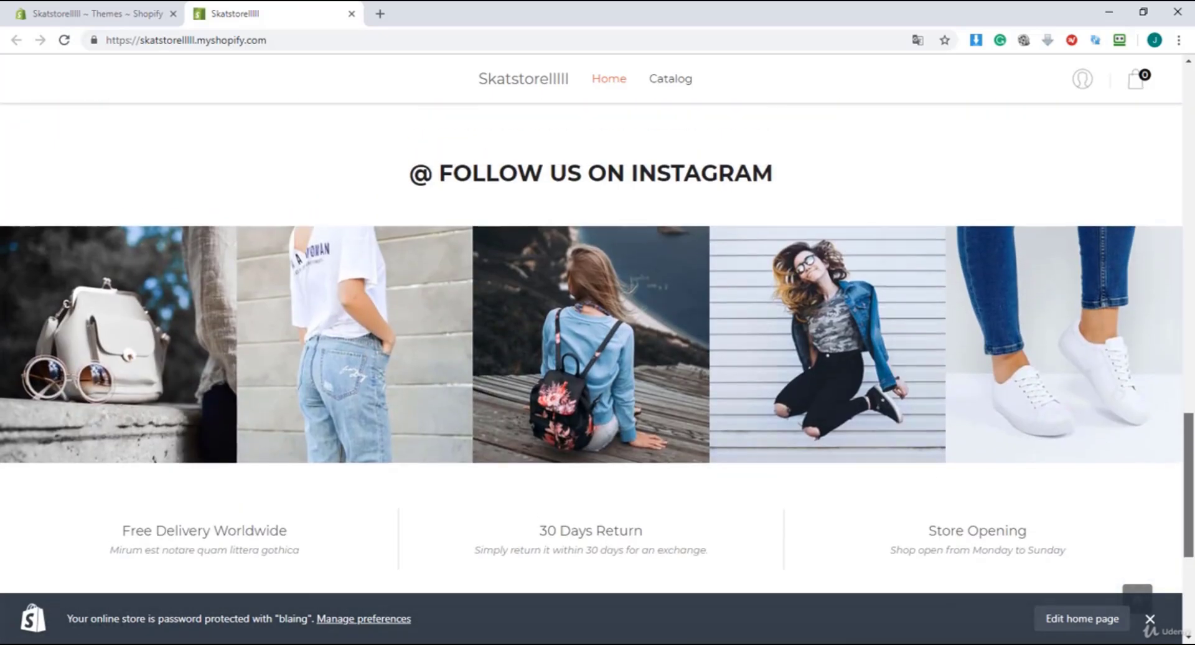
scroll(1179, 268, "up", 4)
scroll(1179, 267, "up", 3)
scroll(1178, 268, "up", 4)
right_click(1178, 297)
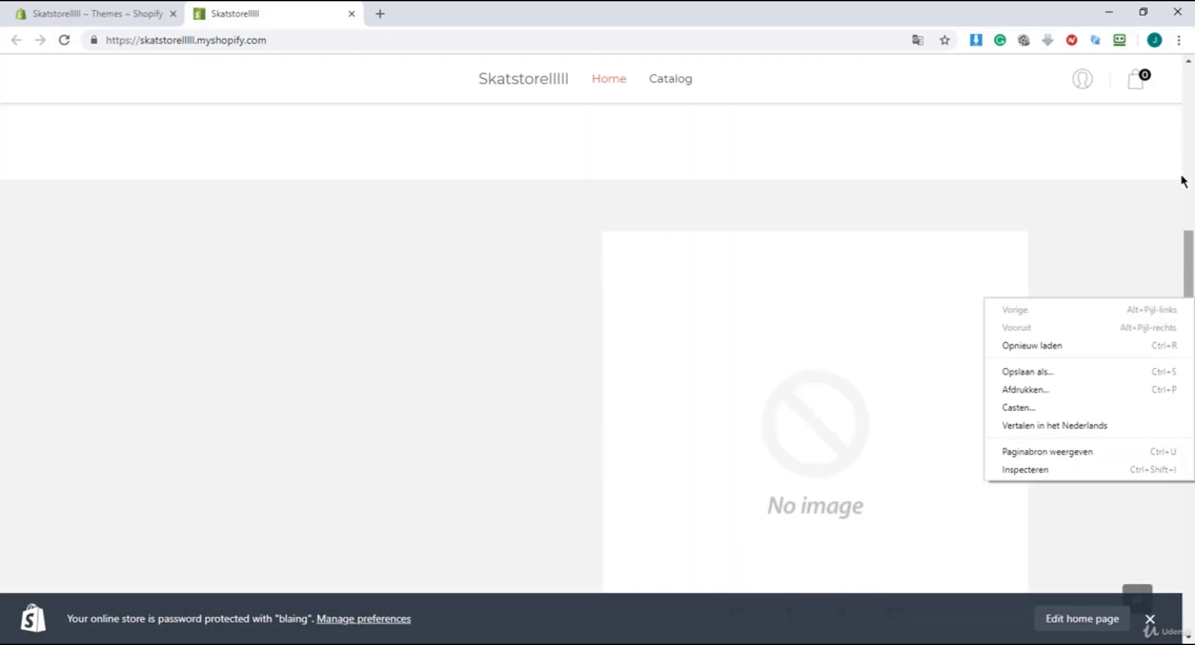
left_click(1188, 267)
left_click_drag(1189, 267, 1192, 103)
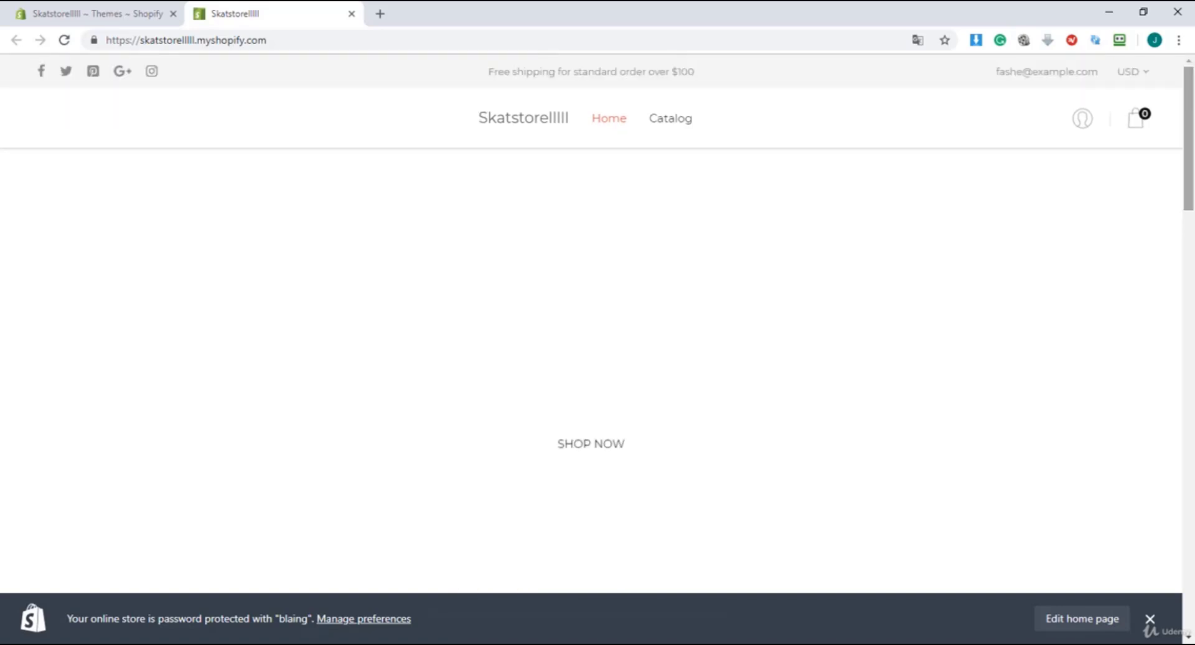
- Upload all images from demos-data > demo-images via Settings > Files
left_click(150, 10)
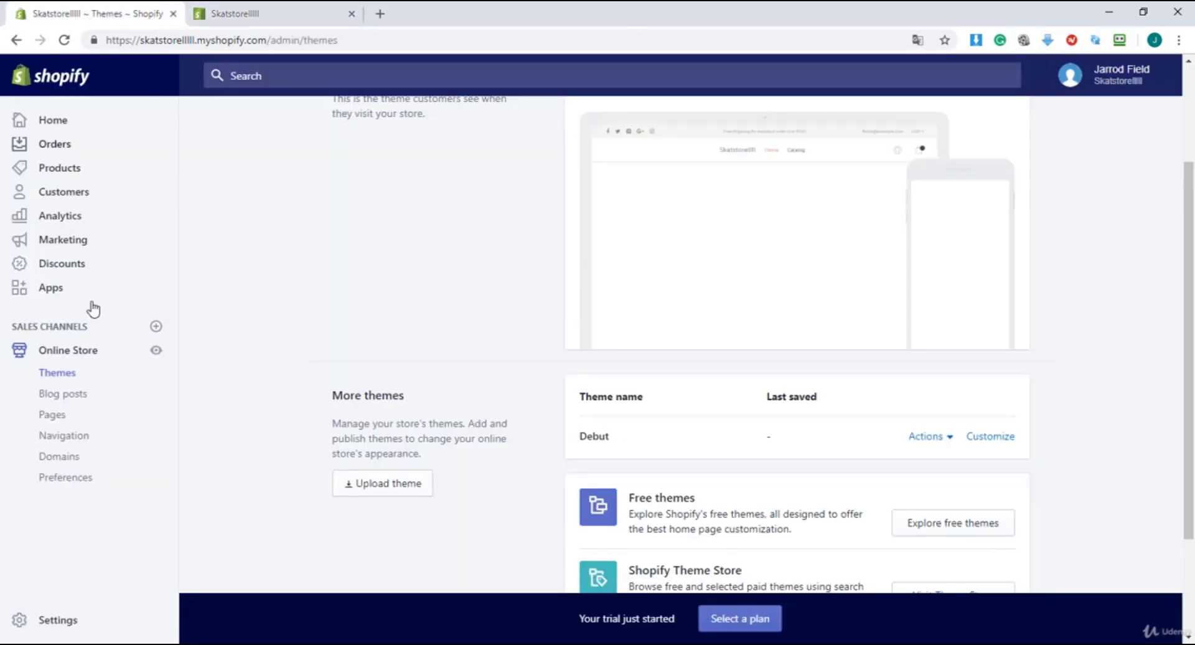
left_click(50, 621)
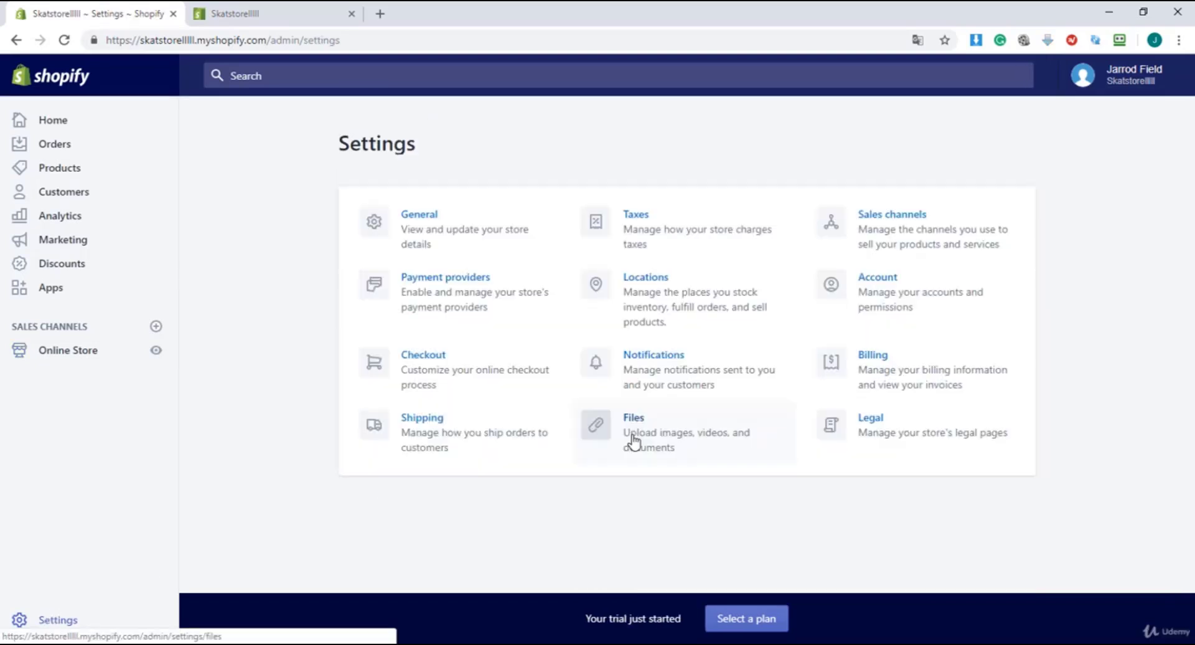
left_click(647, 428)
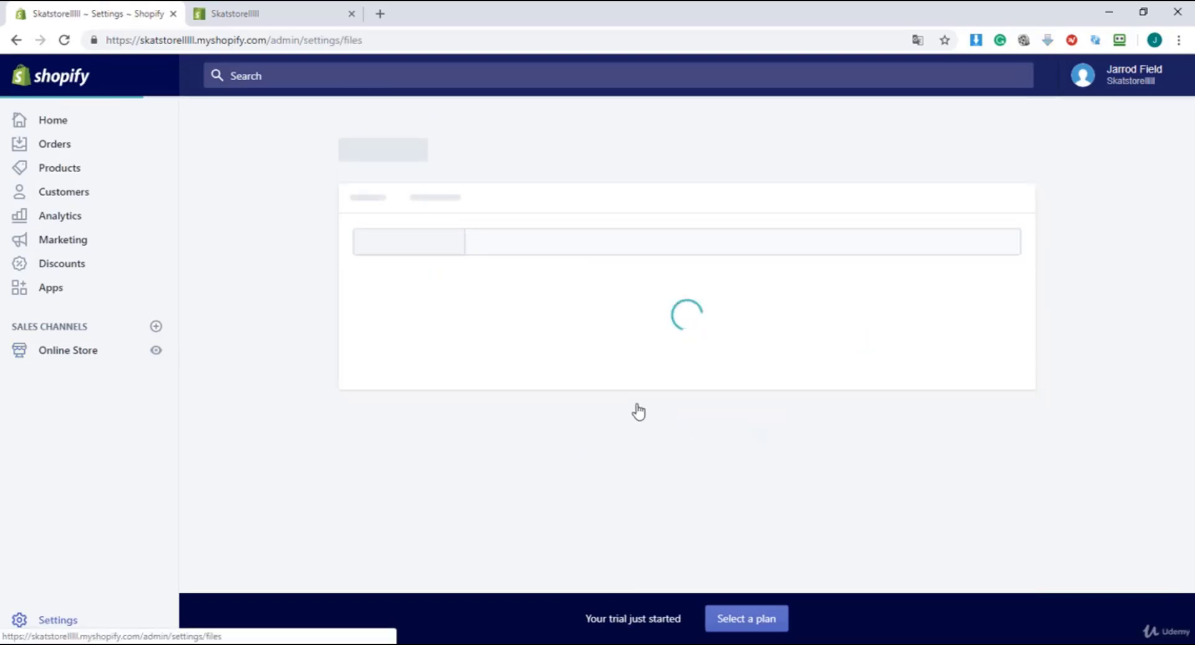
left_click(356, 462)
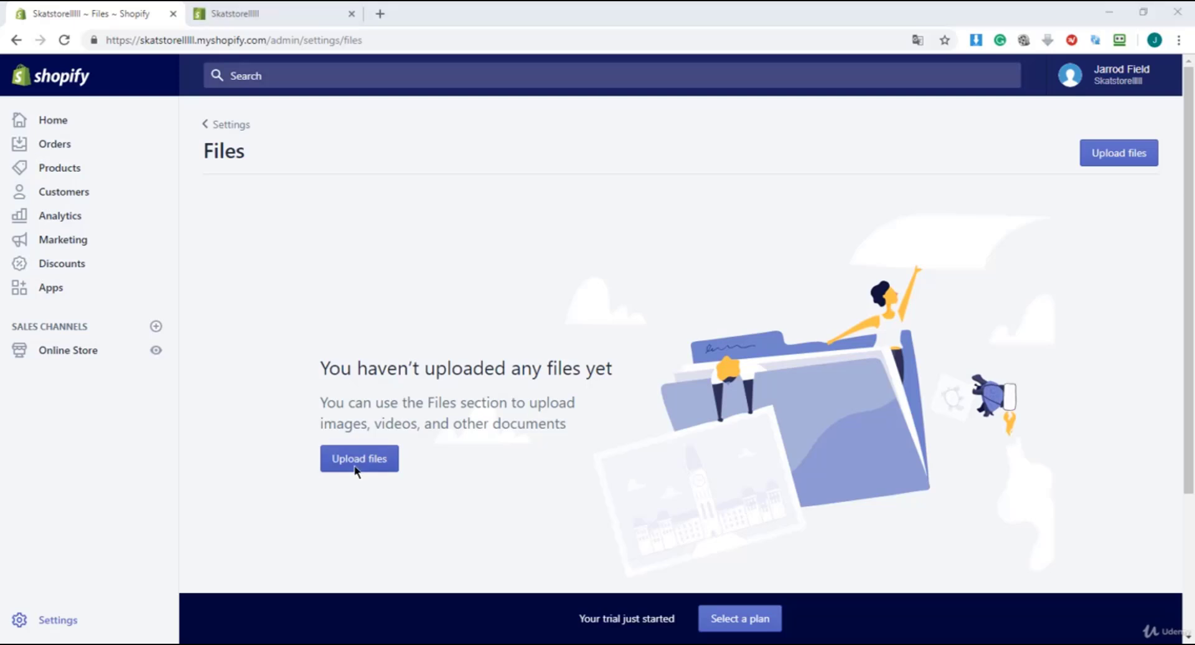
double_click(199, 151)
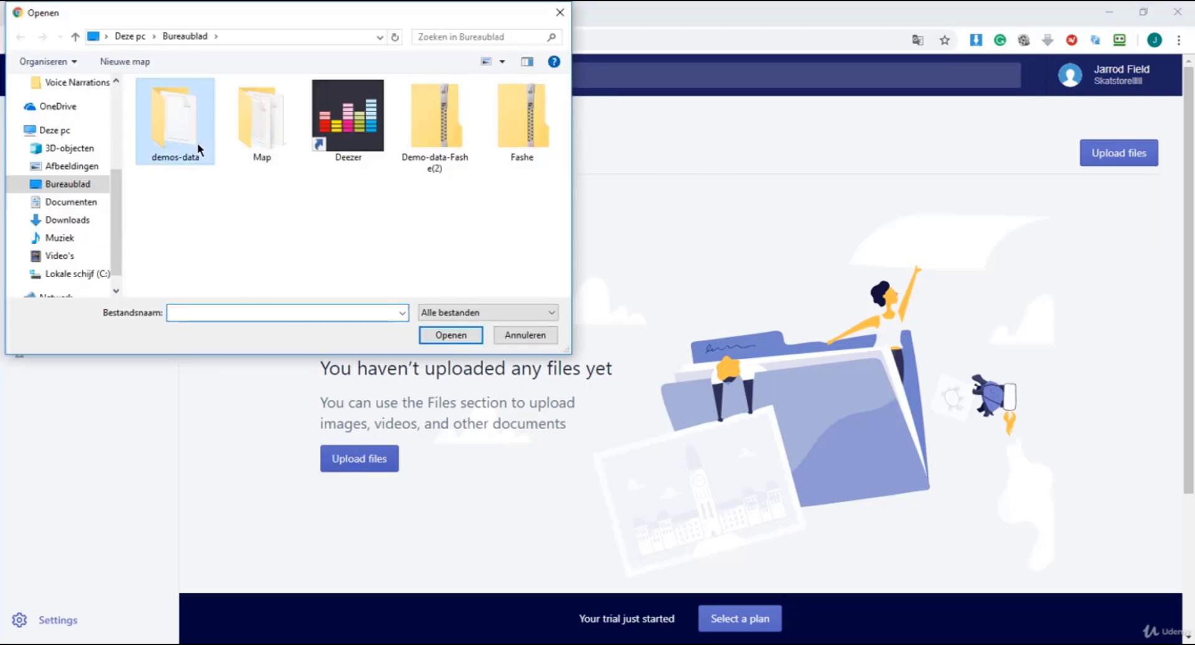
double_click(188, 107)
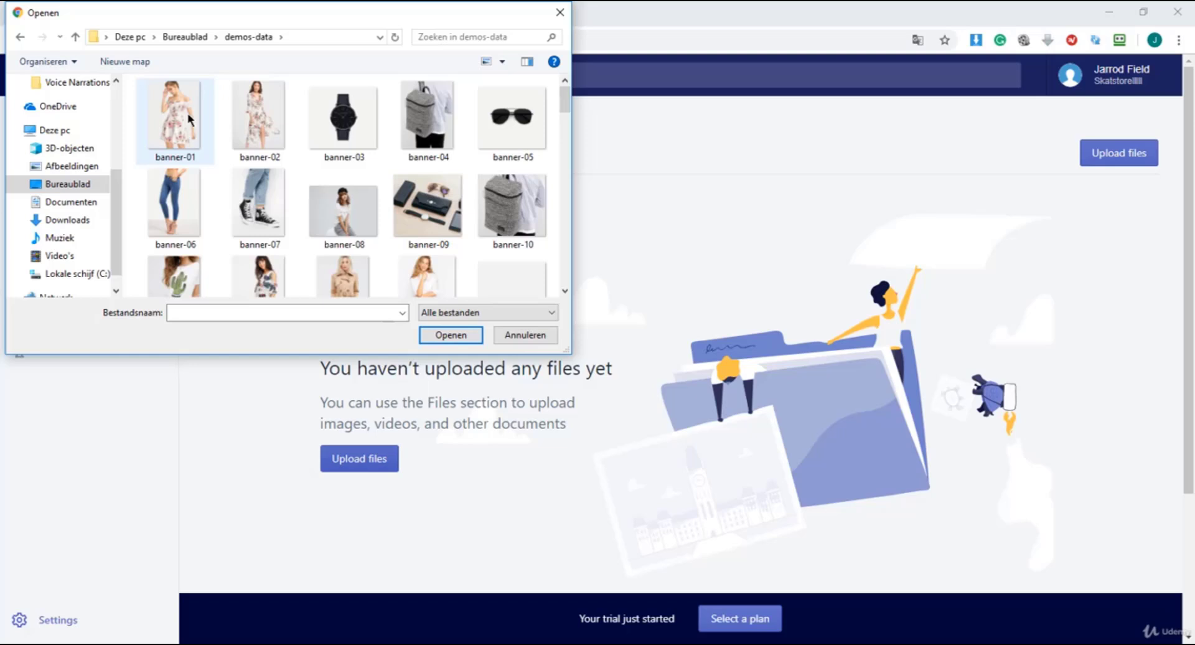
left_click_drag(131, 92, 539, 264)
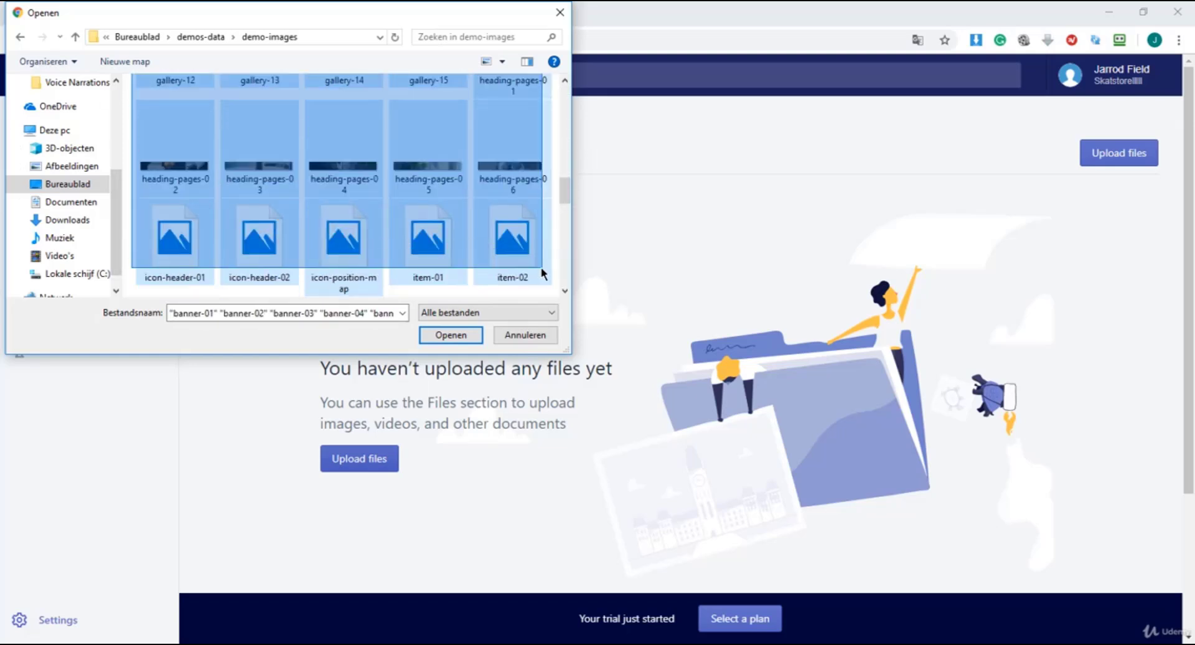
left_click_drag(539, 264, 563, 304)
left_click(462, 342)
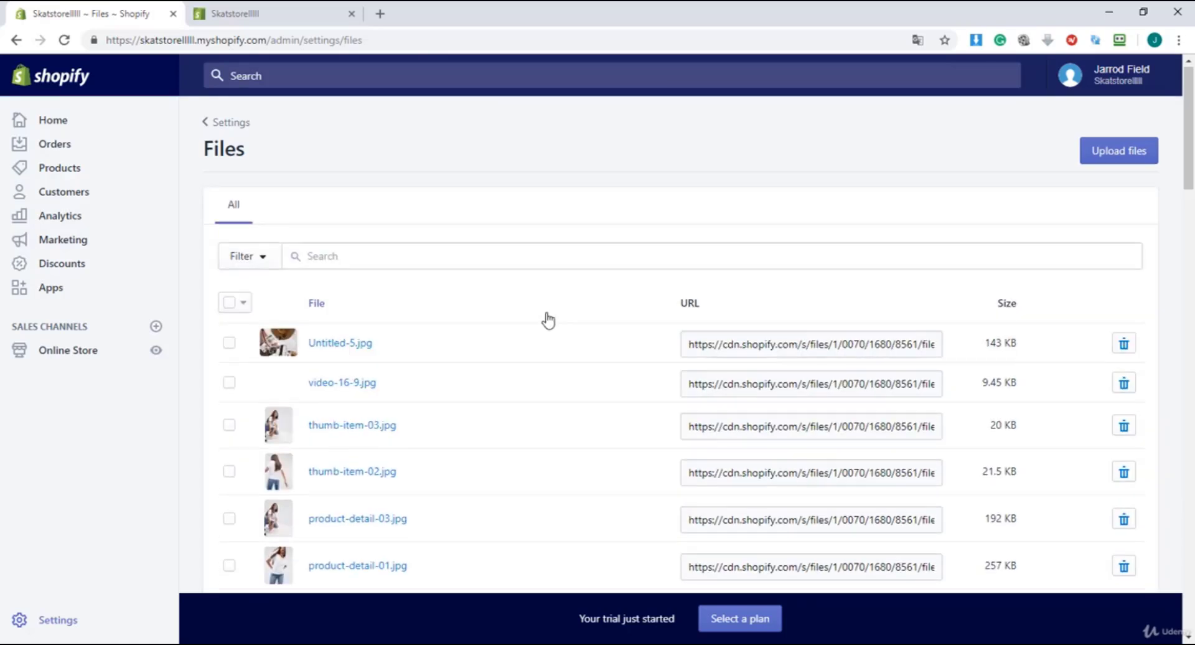
- Scroll through the Files list to check the uploaded Fashe logo, slide and item images
scroll(540, 308, "down", 3)
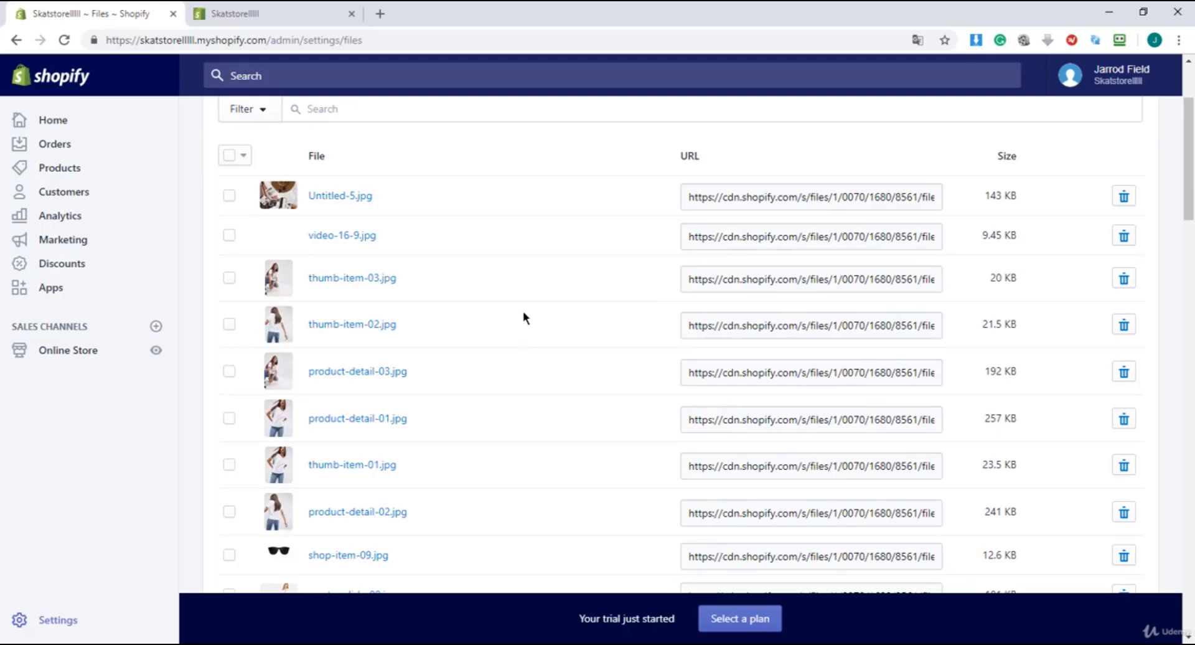
scroll(523, 311, "down", 5)
scroll(520, 304, "down", 5)
scroll(519, 305, "down", 3)
scroll(515, 304, "down", 1)
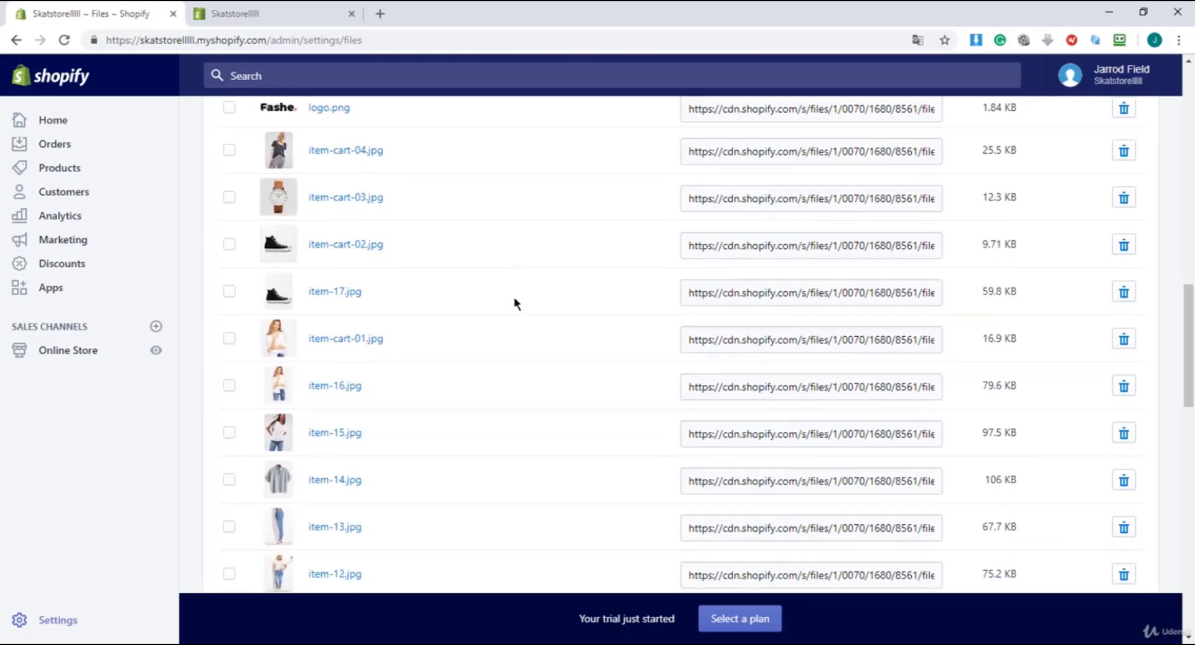
scroll(515, 303, "down", 1)
scroll(515, 302, "down", 1)
scroll(514, 304, "down", 2)
scroll(514, 303, "down", 3)
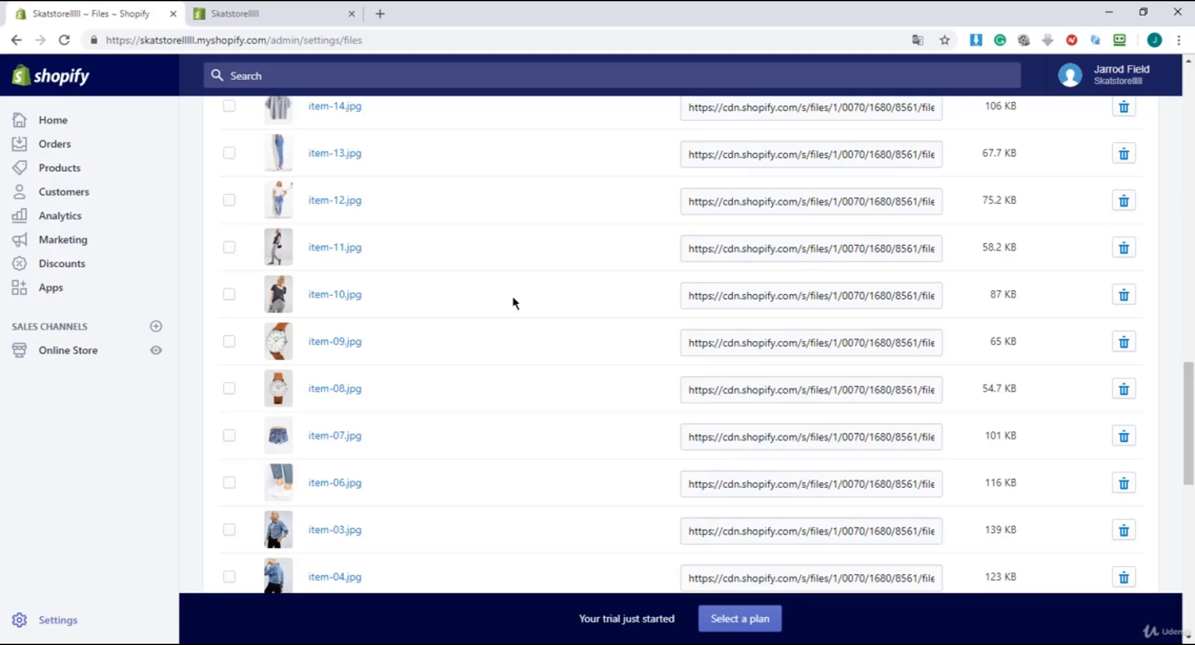
scroll(514, 303, "down", 3)
scroll(515, 303, "down", 3)
scroll(513, 298, "down", 3)
scroll(512, 295, "down", 3)
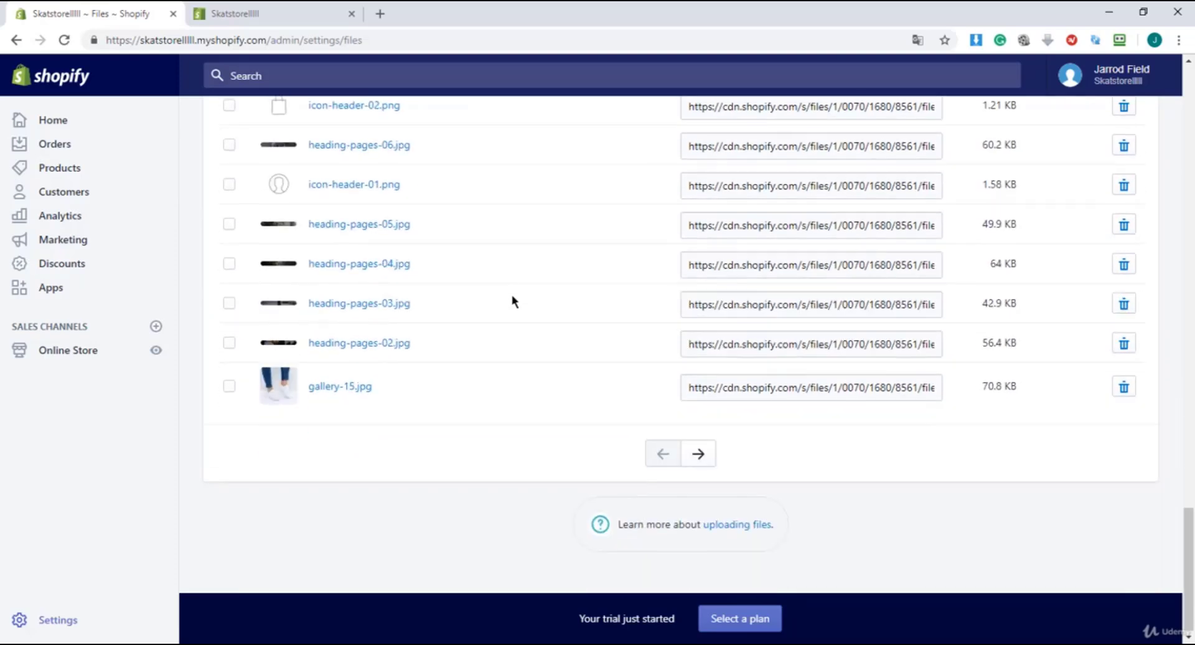
scroll(512, 296, "up", 3)
scroll(511, 298, "up", 9)
scroll(510, 299, "up", 5)
scroll(510, 297, "up", 7)
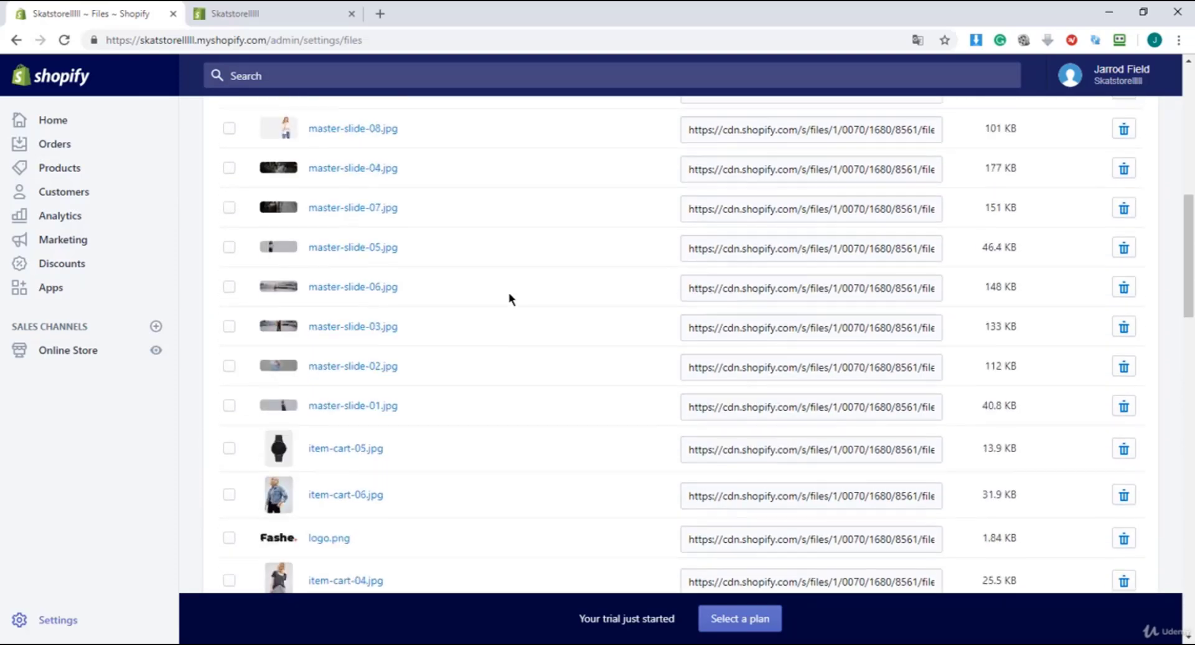
scroll(509, 298, "up", 6)
scroll(508, 298, "up", 5)
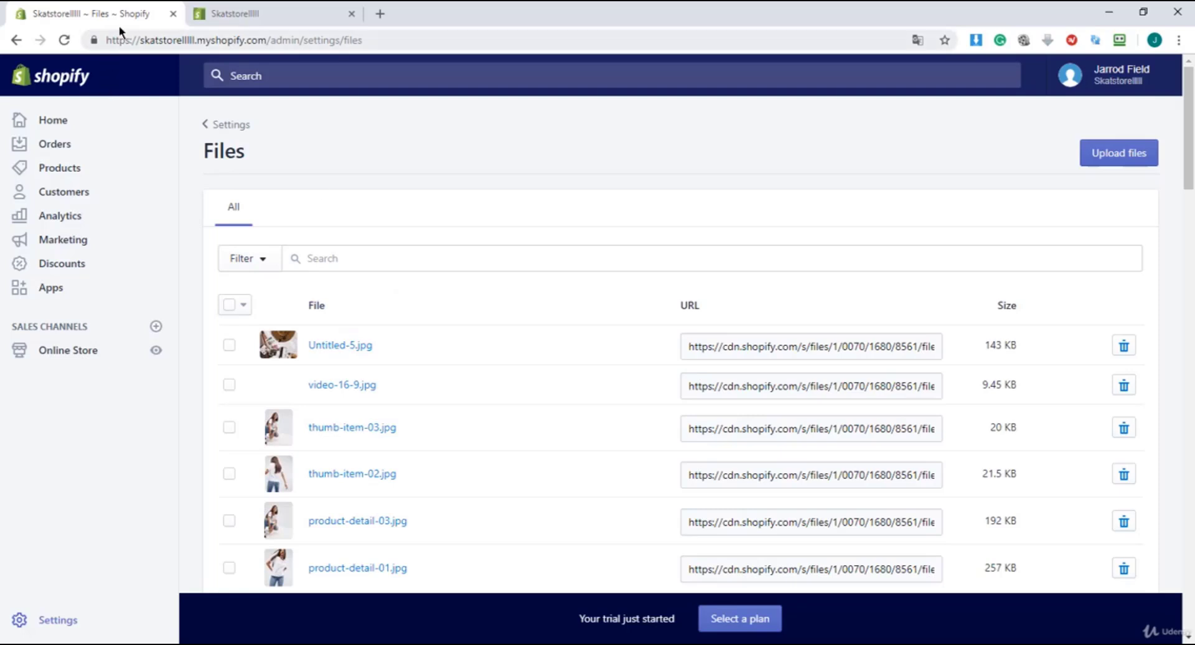
- Reload the storefront so the Fashe home page picks up the demo images
left_click(196, 17)
left_click(261, 40)
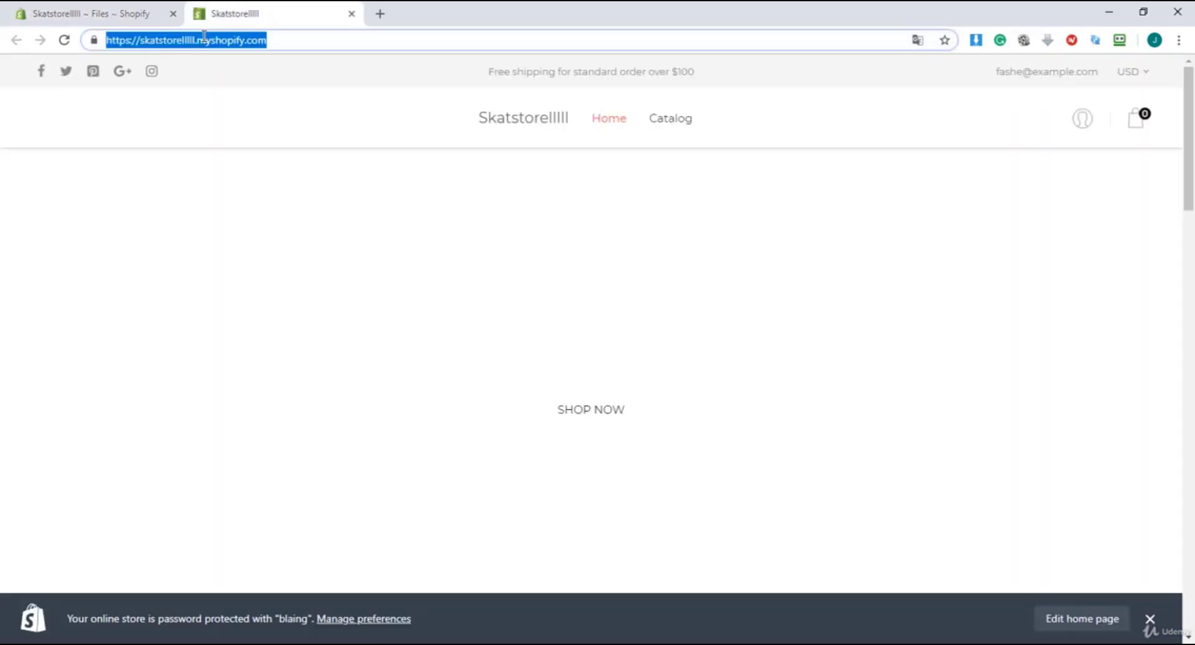
key("Return")
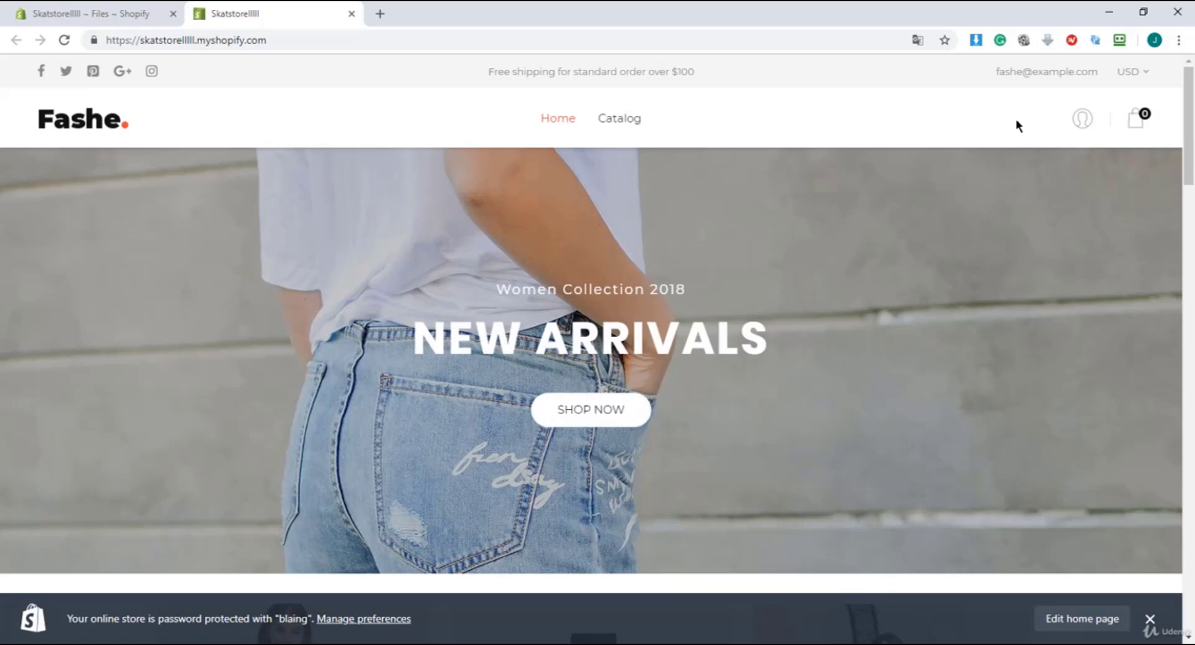
scroll(1193, 105, "down", 1)
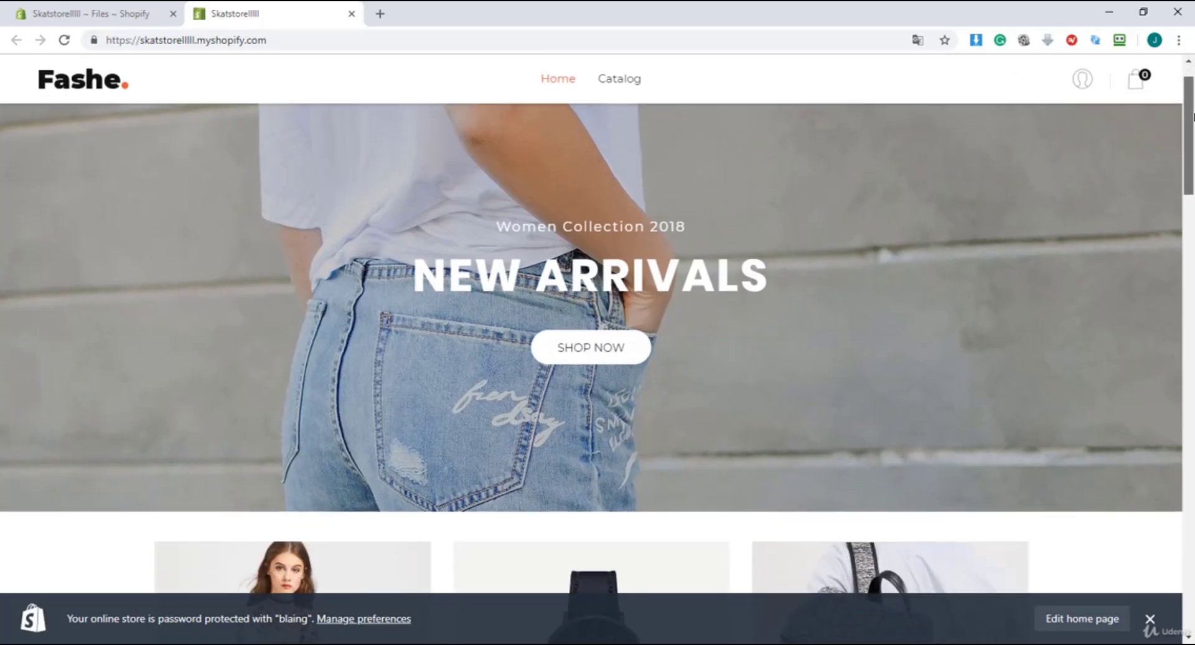
scroll(1079, 367, "up", 1)
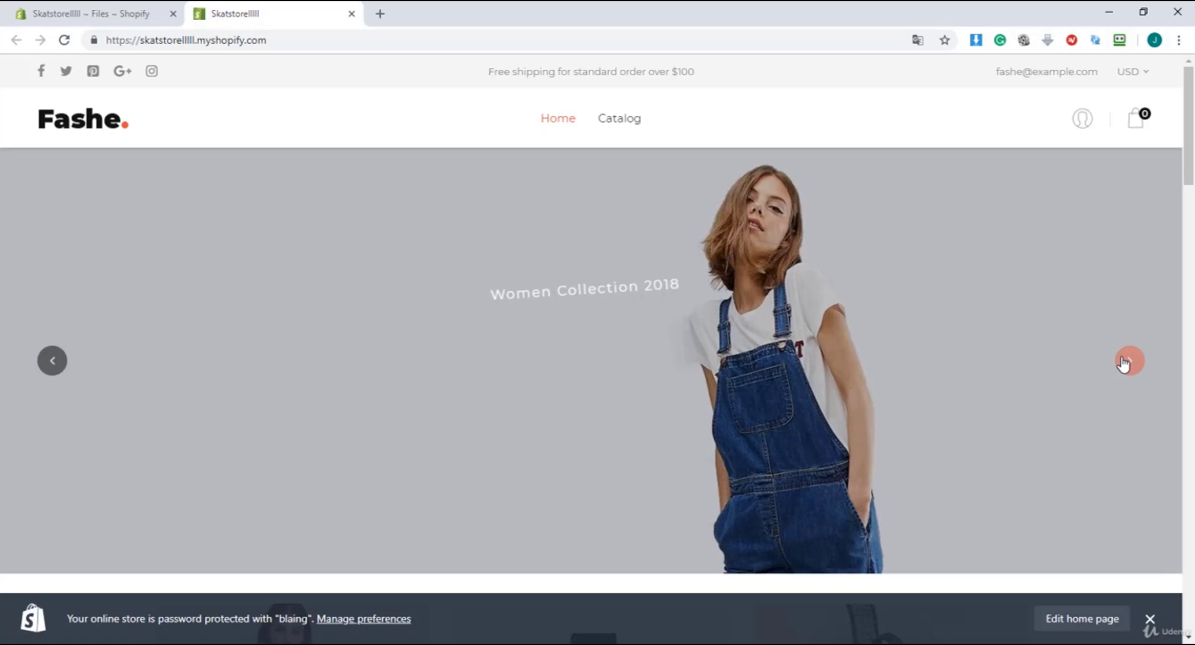
- Advance the hero slideshow and scroll through the banner, category tiles and gallery images
left_click(1124, 364)
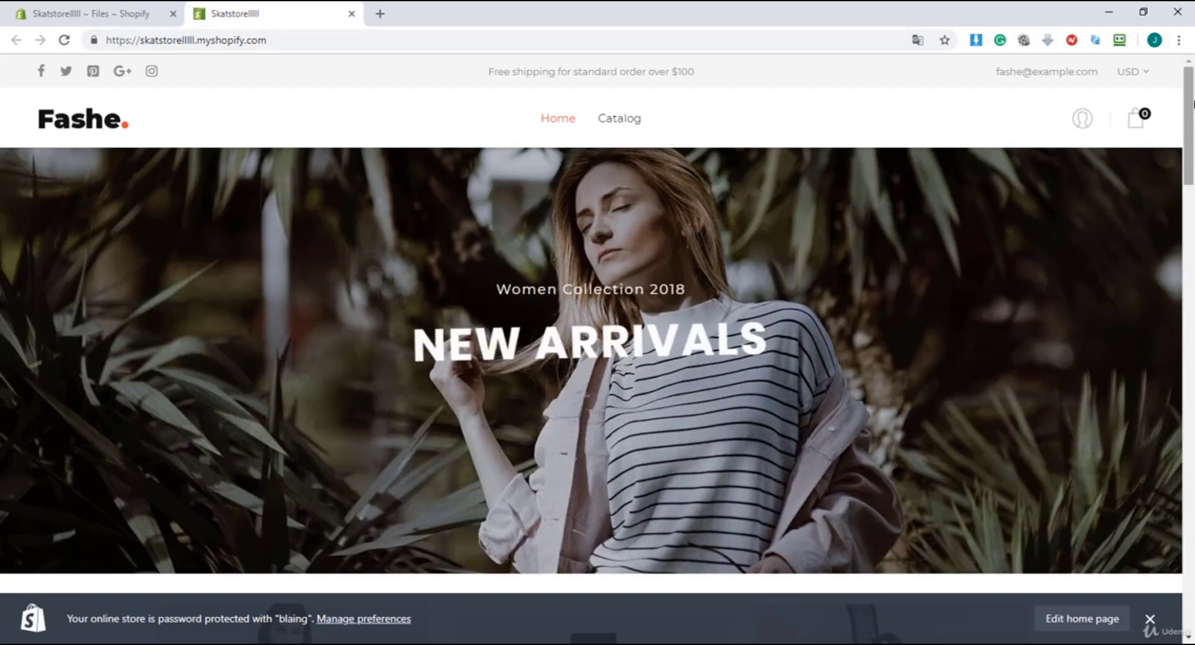
left_click_drag(1191, 100, 1191, 187)
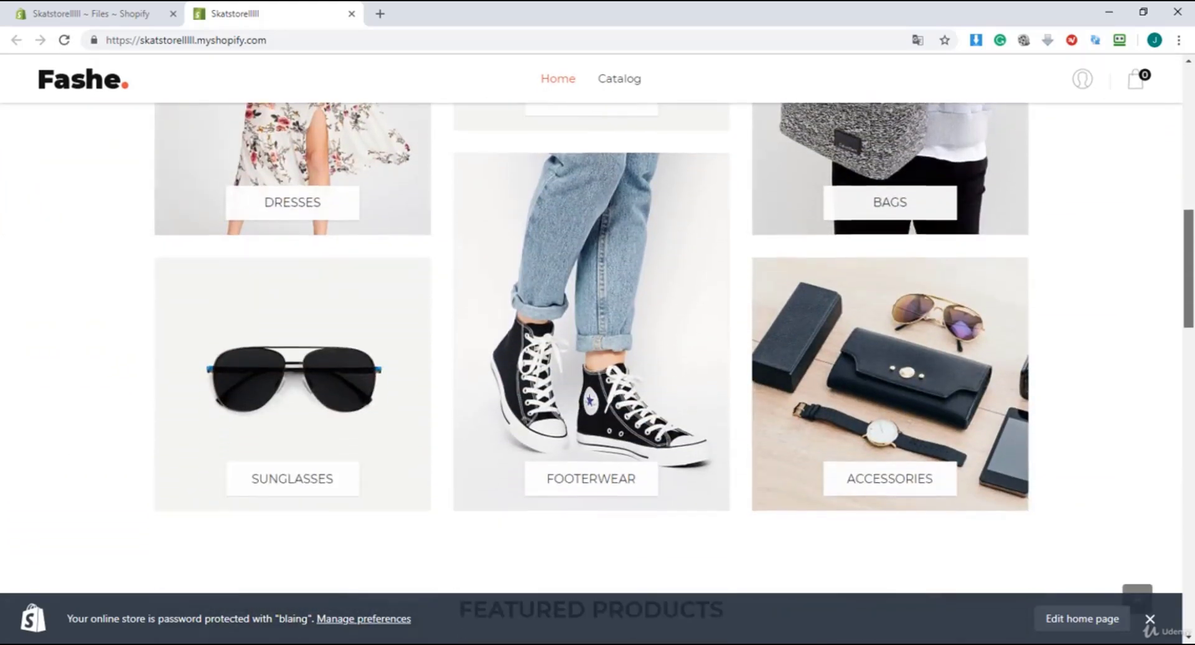
left_click_drag(1191, 212, 1190, 376)
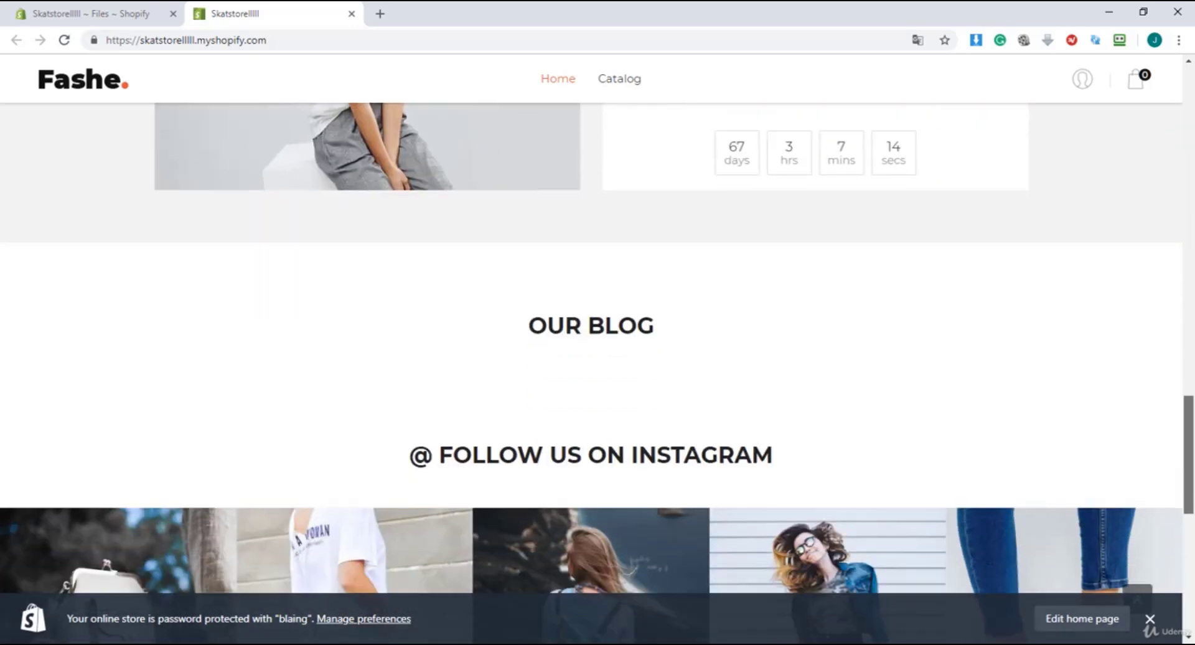
mouse_move(1190, 377)
left_mouse_down()
mouse_move(1192, 486)
mouse_move(1173, 295)
left_mouse_up()
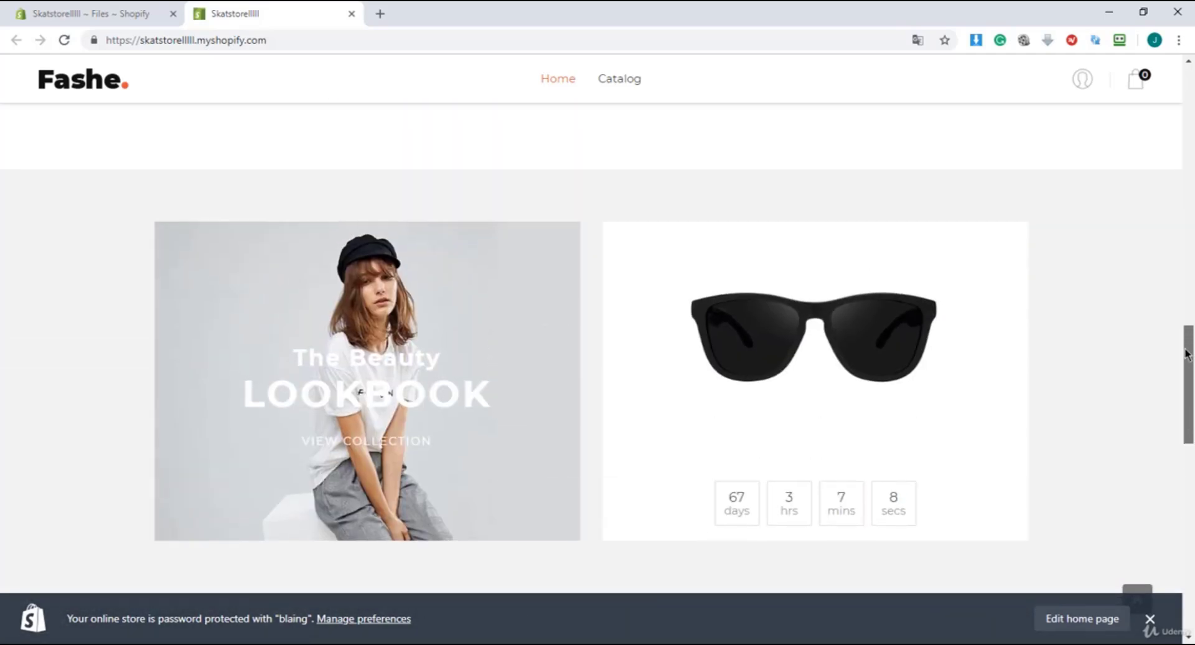
scroll(1173, 295, "up", 4)
scroll(1162, 230, "up", 3)
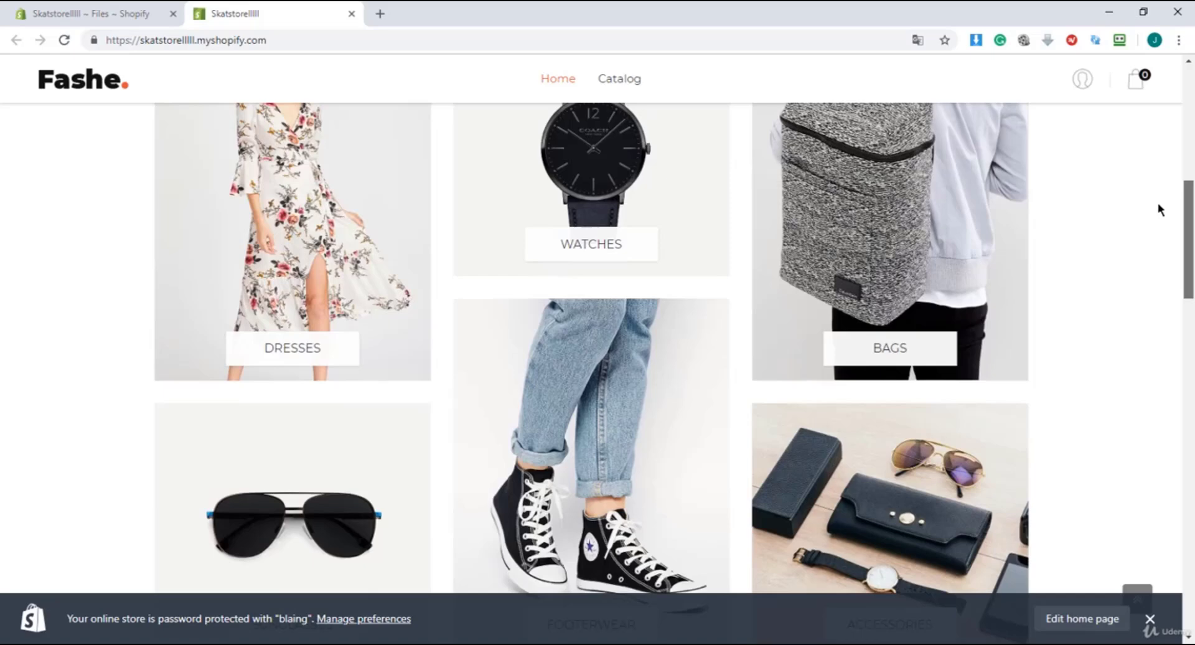
scroll(1158, 203, "up", 3)
scroll(1147, 144, "up", 5)
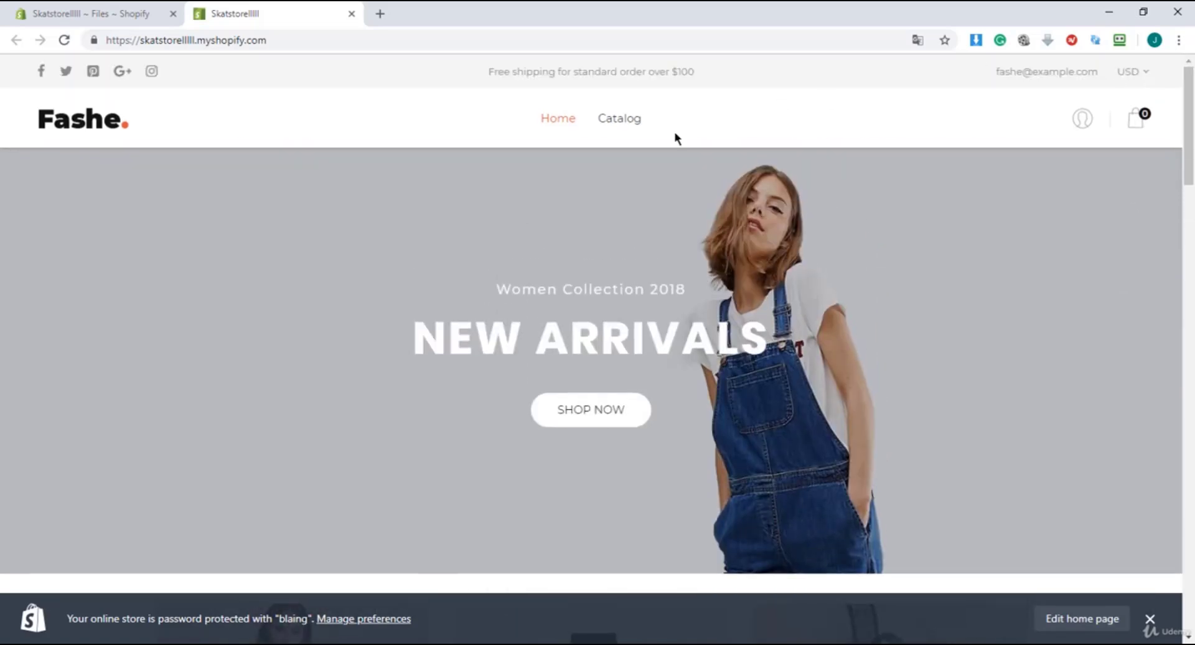